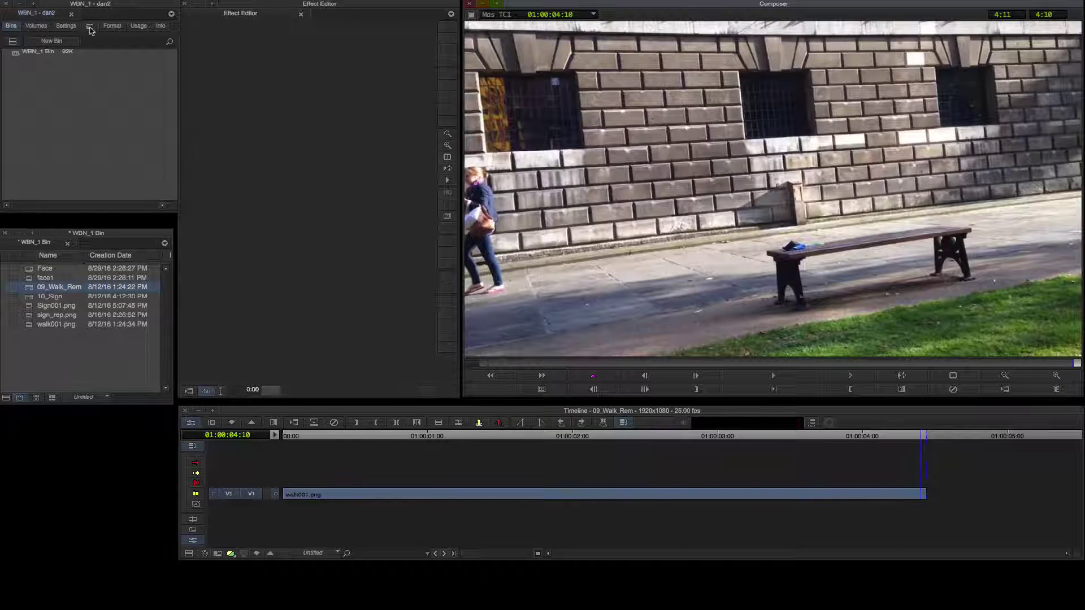
Apply the mocha Pro effect from the Mocha by Imagineer Systems category to the walk001.png clip in the timeline
left_click(89, 26)
left_click(34, 140)
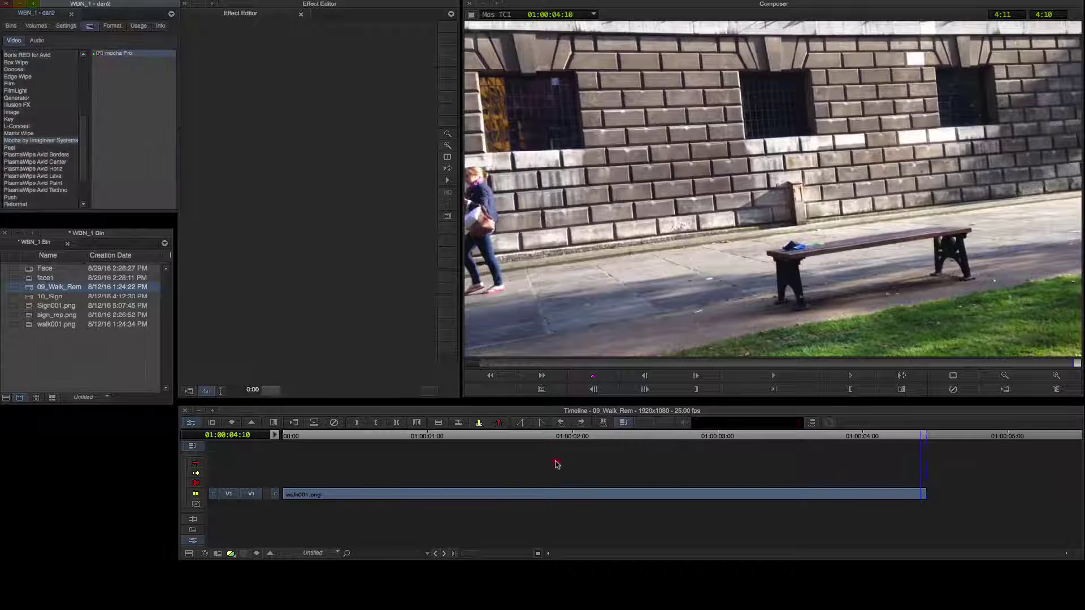
left_click_drag(572, 498, 572, 497)
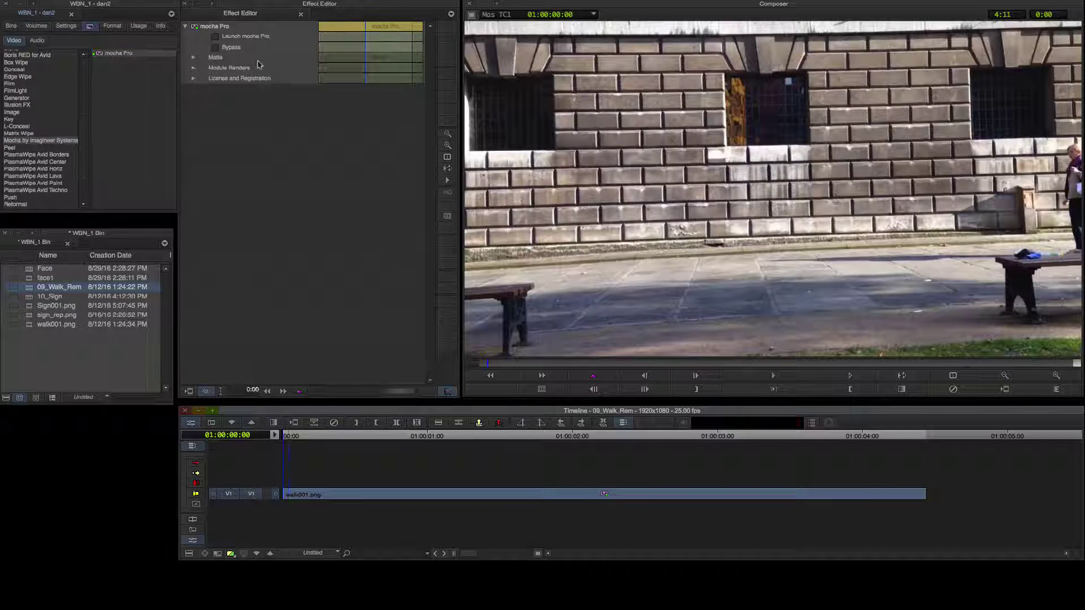
Examine the Matte, Module Renders, and License and Registration parameter groups of the mocha Pro effect
left_click(193, 58)
left_click(192, 58)
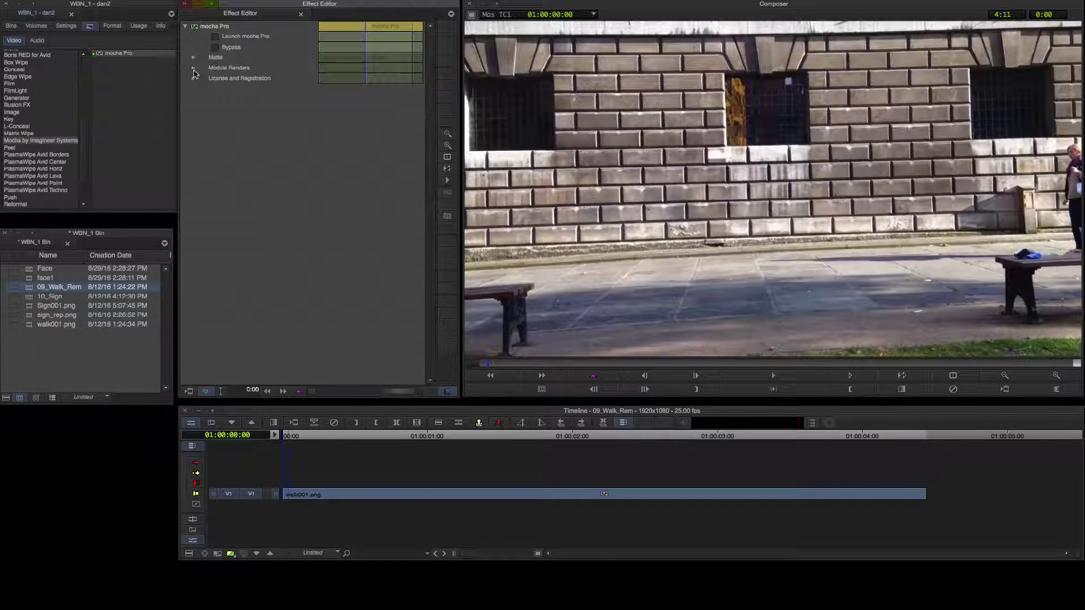
left_click(193, 68)
left_click(193, 68)
left_click(193, 78)
left_click(193, 79)
Launch mocha Pro from the effect and continue tracking at proxy resolution
left_click(215, 38)
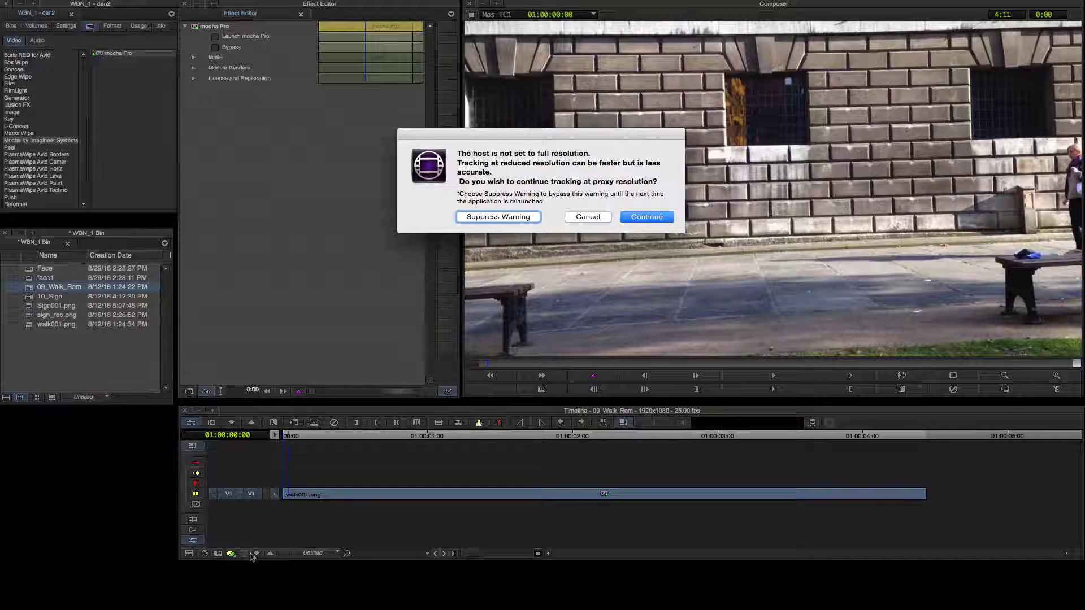
left_click(645, 217)
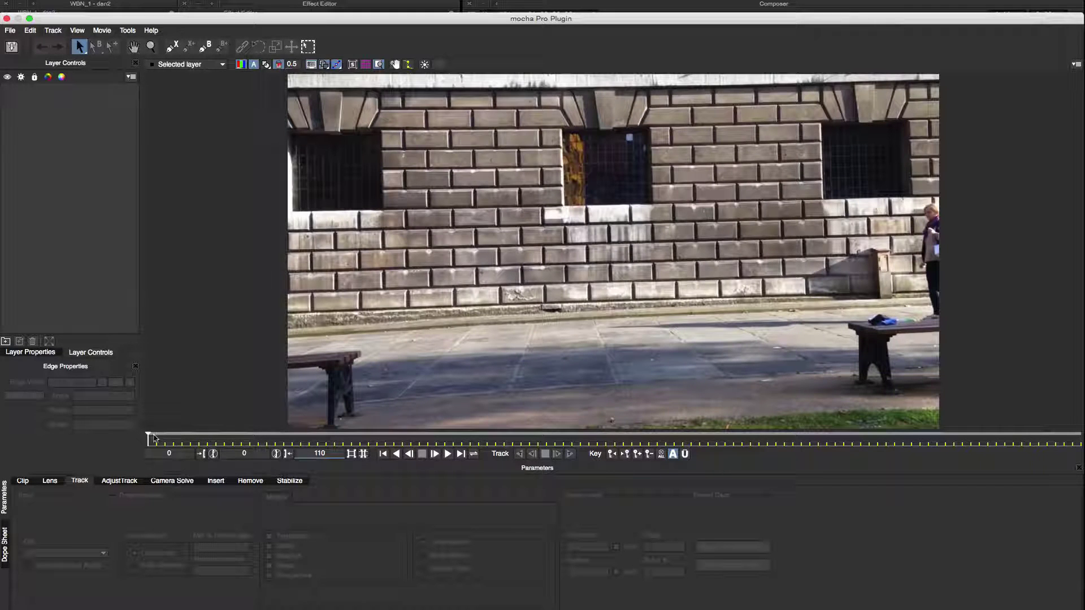
At frame 54, draw a closed X-Spline around the walking woman and the long shadow she casts on the pavement
left_click_drag(148, 438, 610, 408)
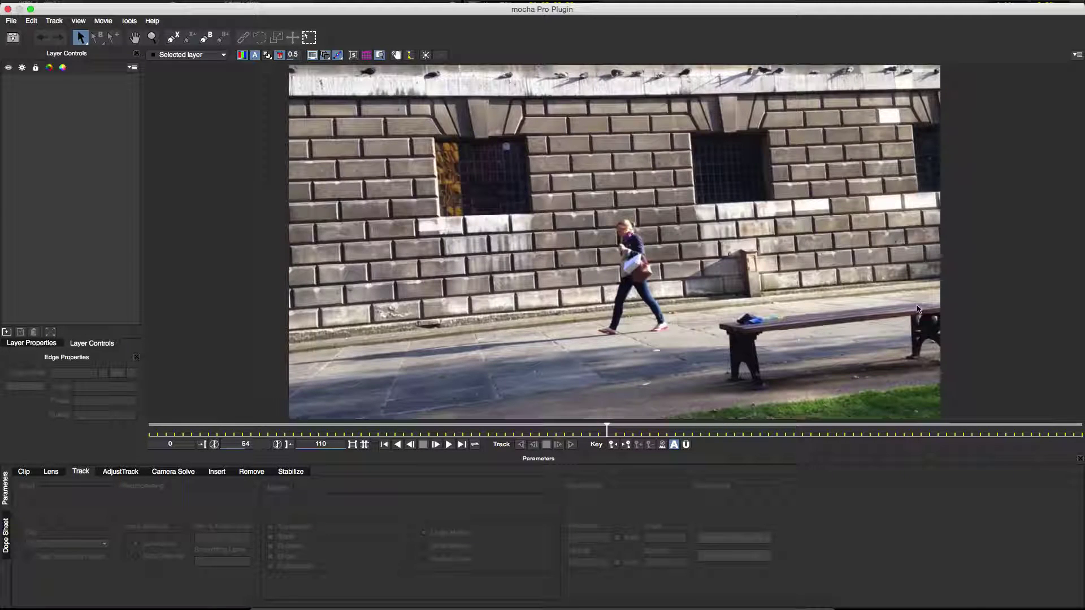
left_click(172, 38)
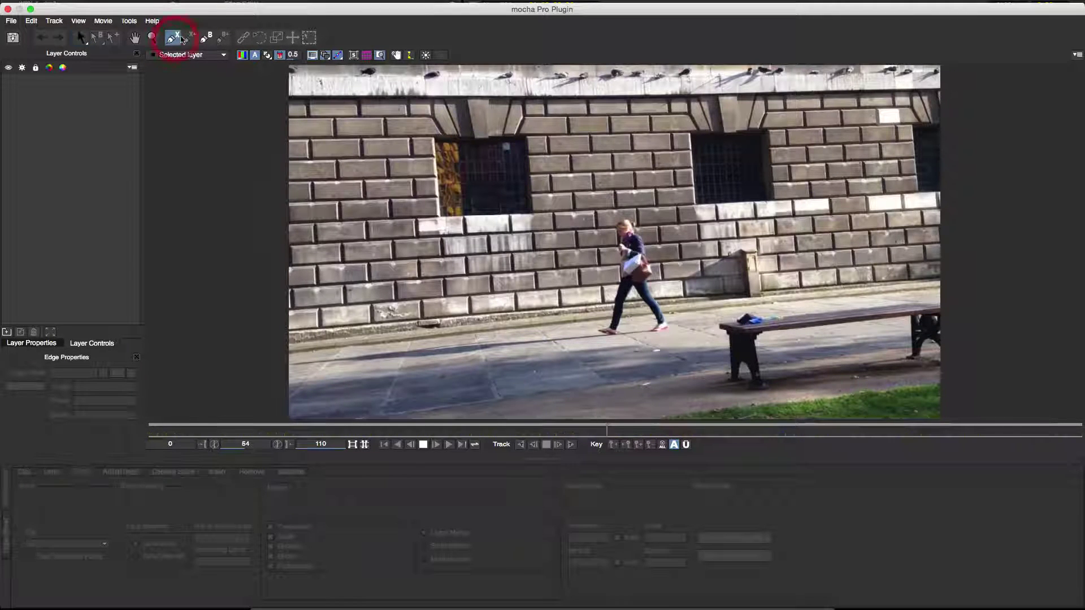
left_click(254, 372)
left_click(283, 345)
left_click(594, 318)
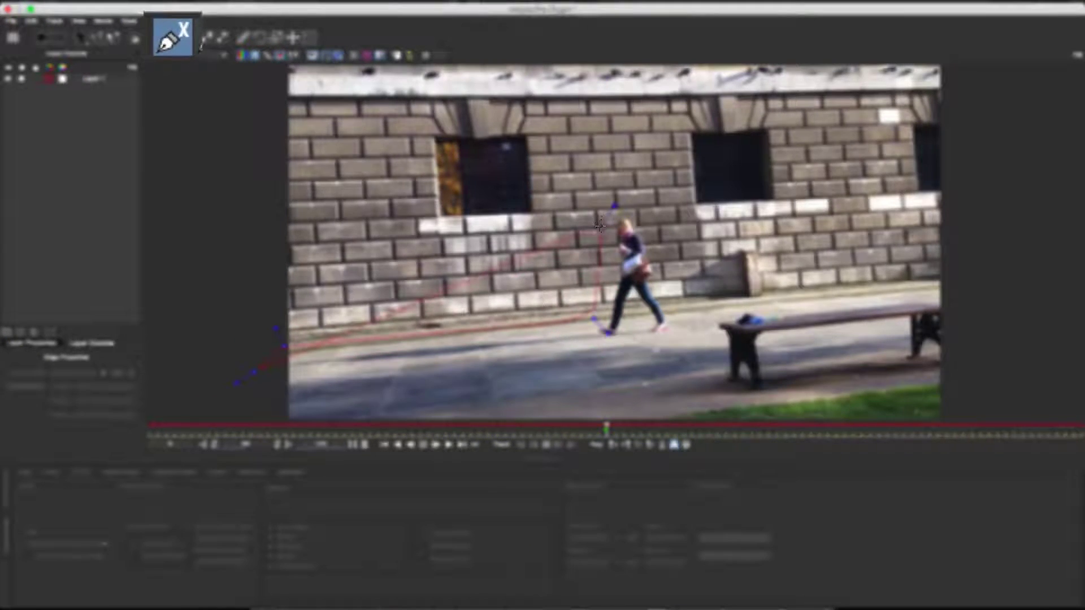
left_click(594, 248)
left_click(613, 201)
left_click(669, 229)
left_click(694, 329)
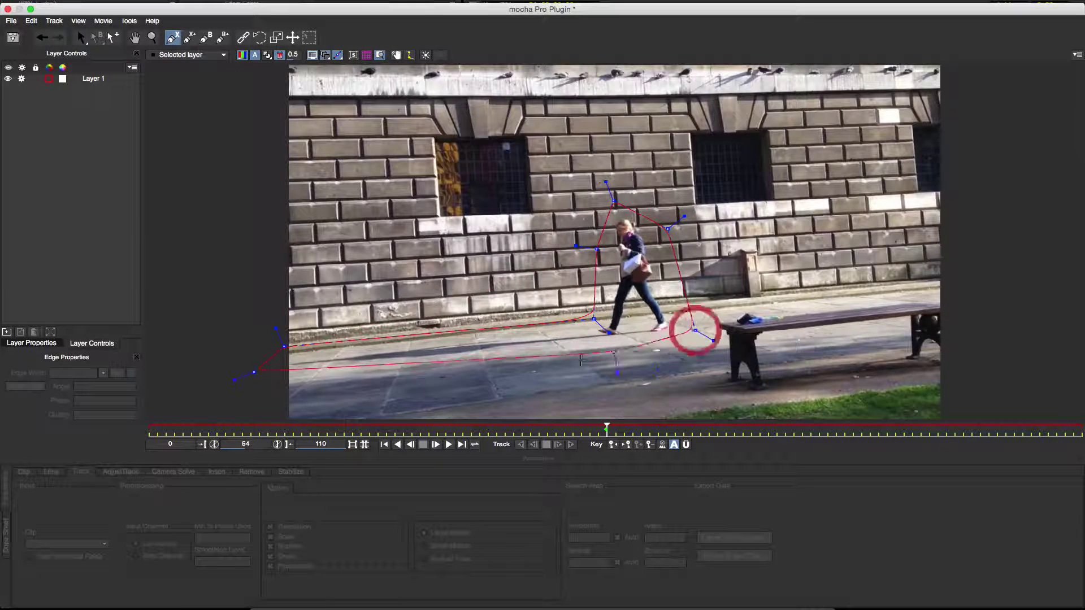
left_click(415, 367)
left_click(299, 379)
right_click(208, 269)
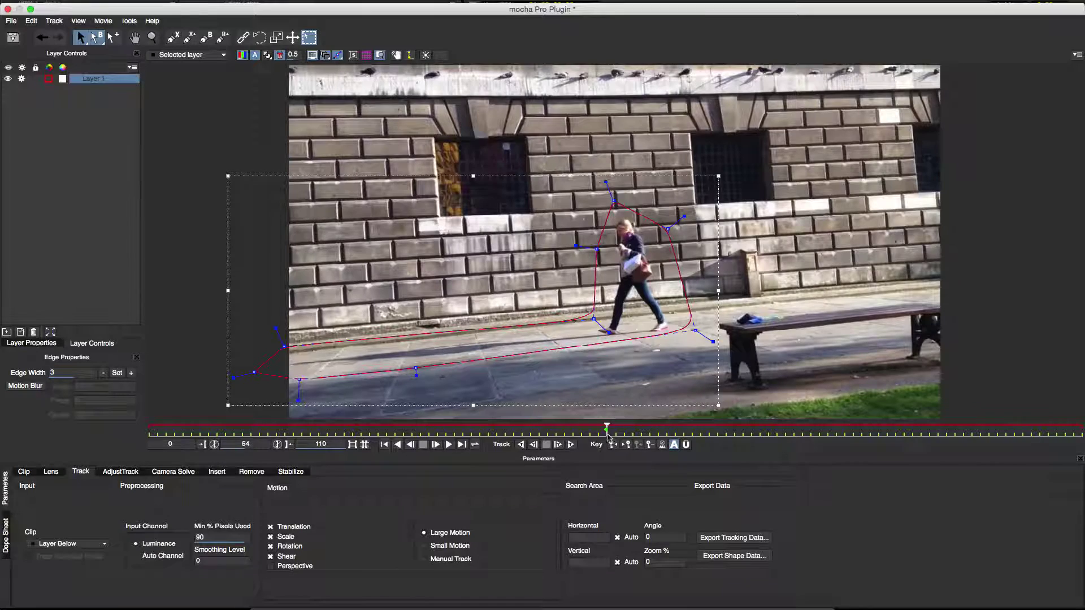
At frame 0, reposition the spline over the woman and her shadow, check it at frame 40, and hide the keyframe zoom windows
left_click_drag(601, 432, 134, 433)
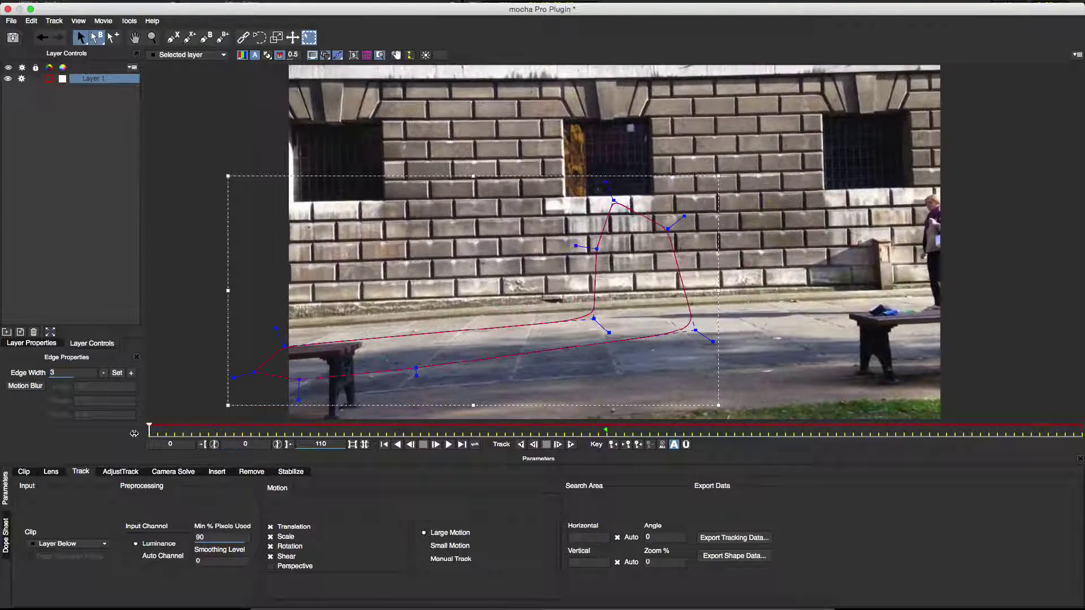
left_click_drag(724, 357, 1018, 333)
left_click_drag(583, 320, 581, 310)
left_click_drag(490, 269, 740, 381)
left_click_drag(594, 354, 595, 339)
left_click(1005, 306)
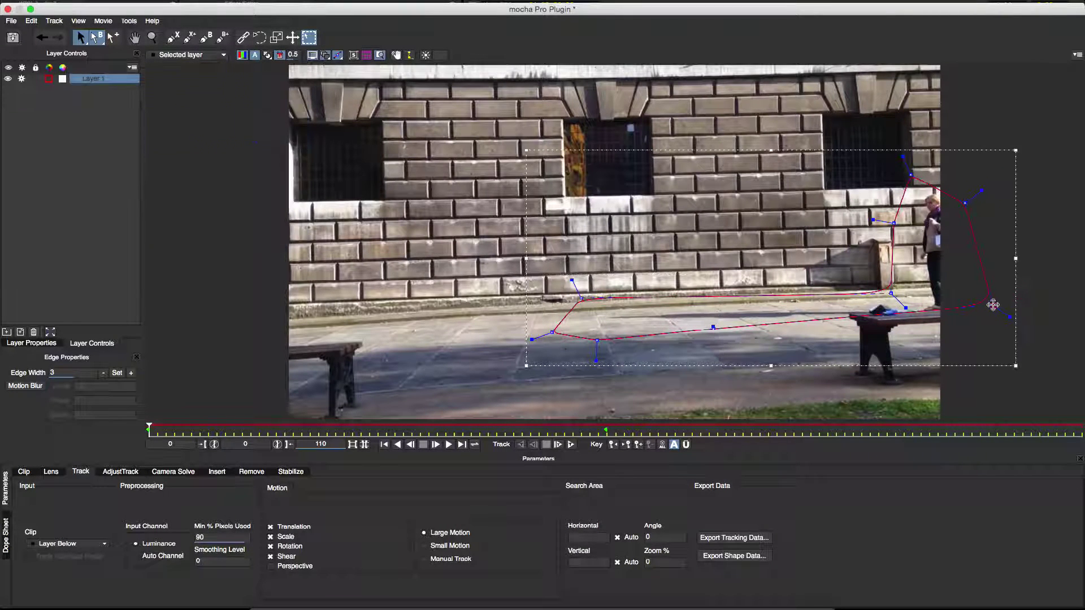
left_click_drag(993, 305, 995, 308)
left_click_drag(154, 429, 486, 437)
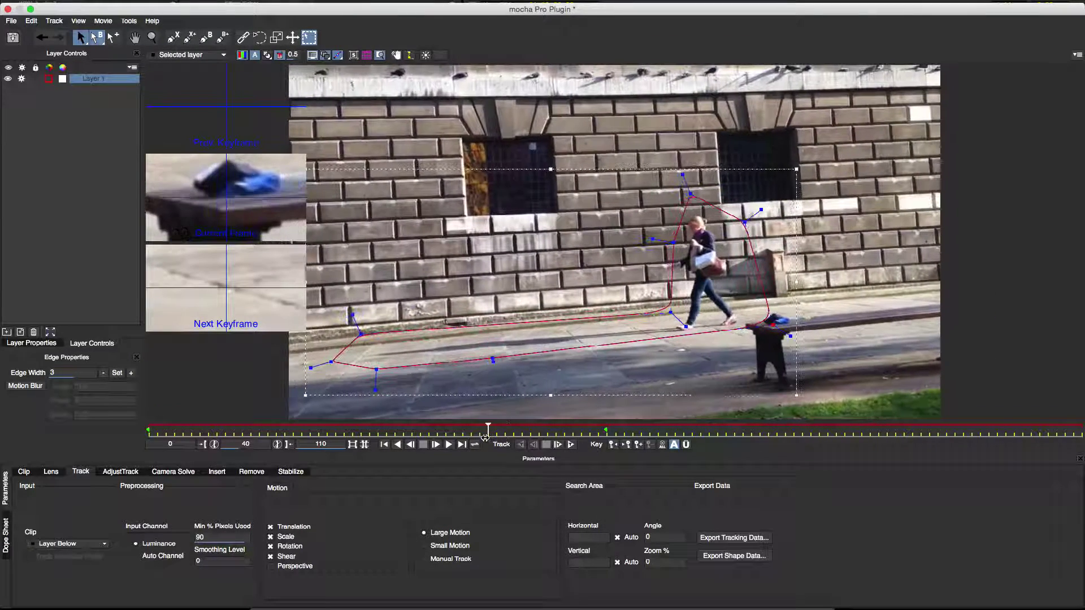
left_click(380, 56)
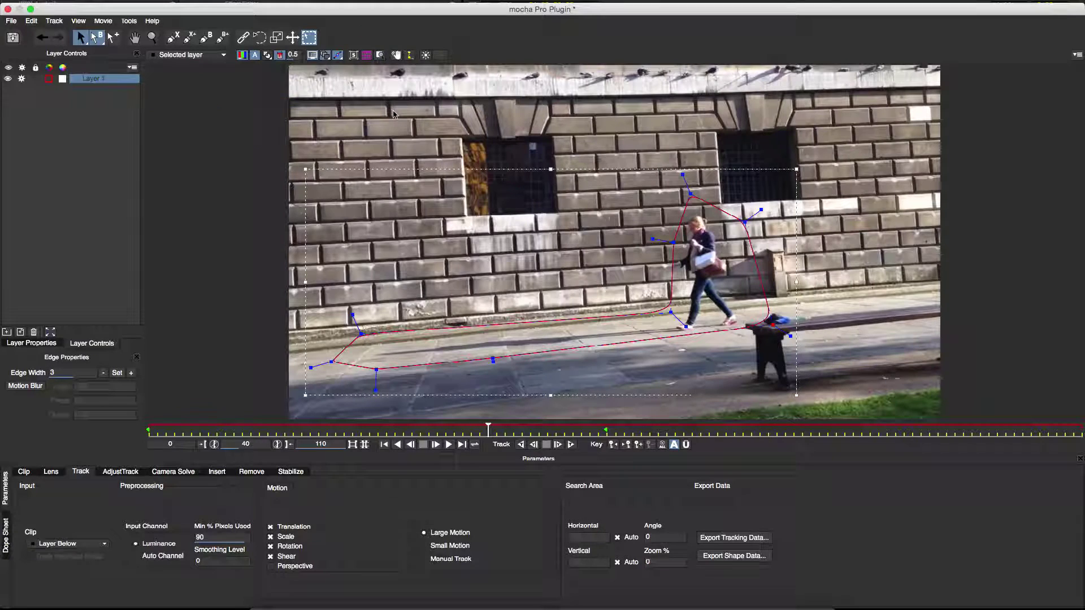
Rename the layer around the woman as Walk
double_click(100, 79)
type("Walk")
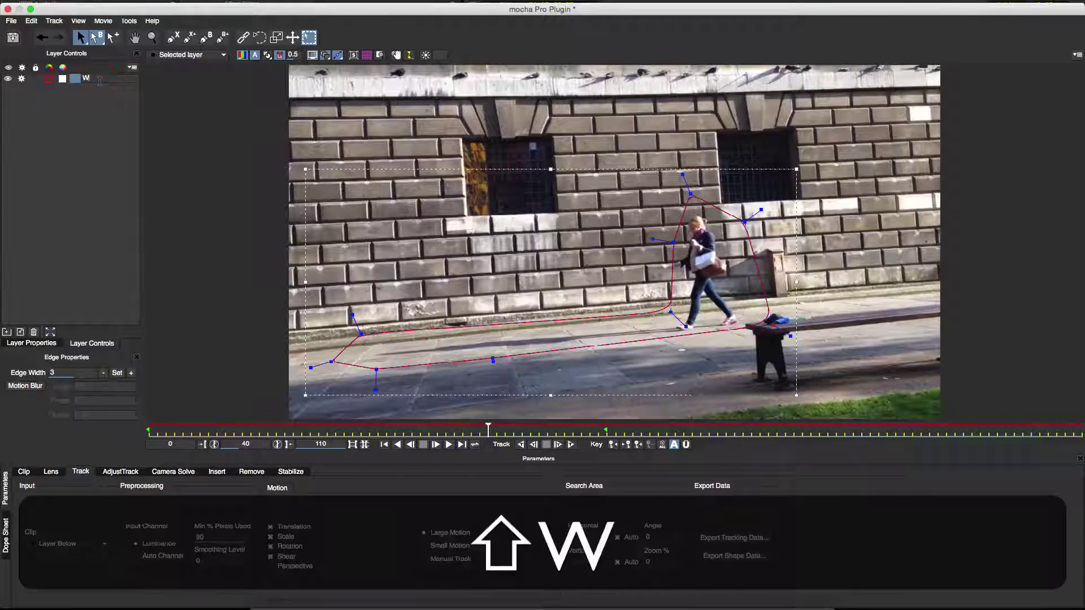
key("Return")
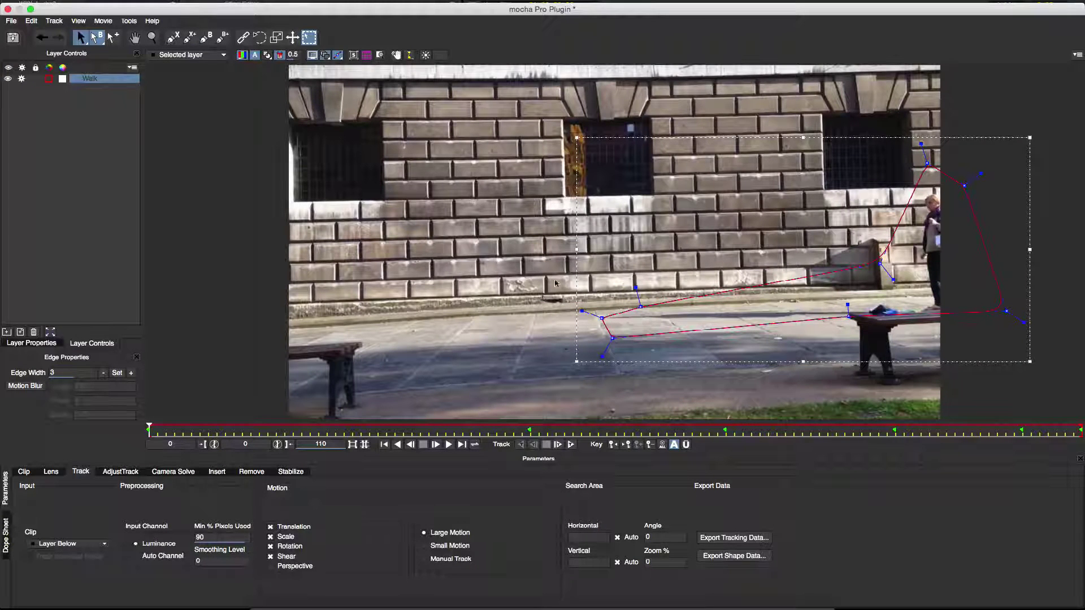
At frame 0, draw a four-point X-Spline around the brick wall and sharpen its corners into straight edges
left_click(173, 38)
left_click(289, 71)
left_click(290, 327)
left_click(941, 294)
left_click(939, 71)
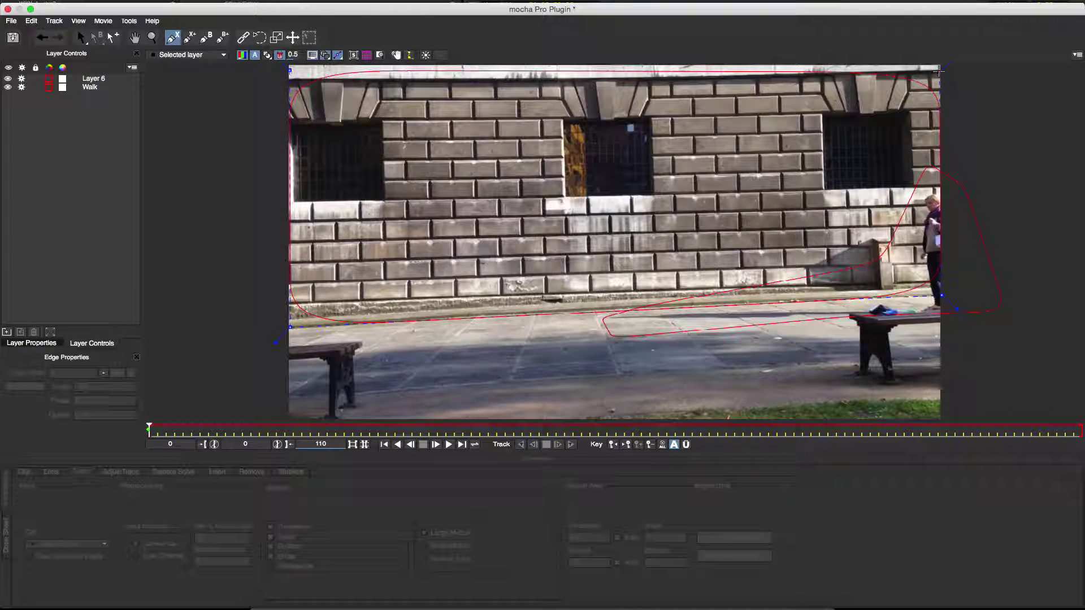
right_click(745, 162)
left_click_drag(272, 341, 261, 353)
Rename the wall's layer as back-wall
double_click(103, 78)
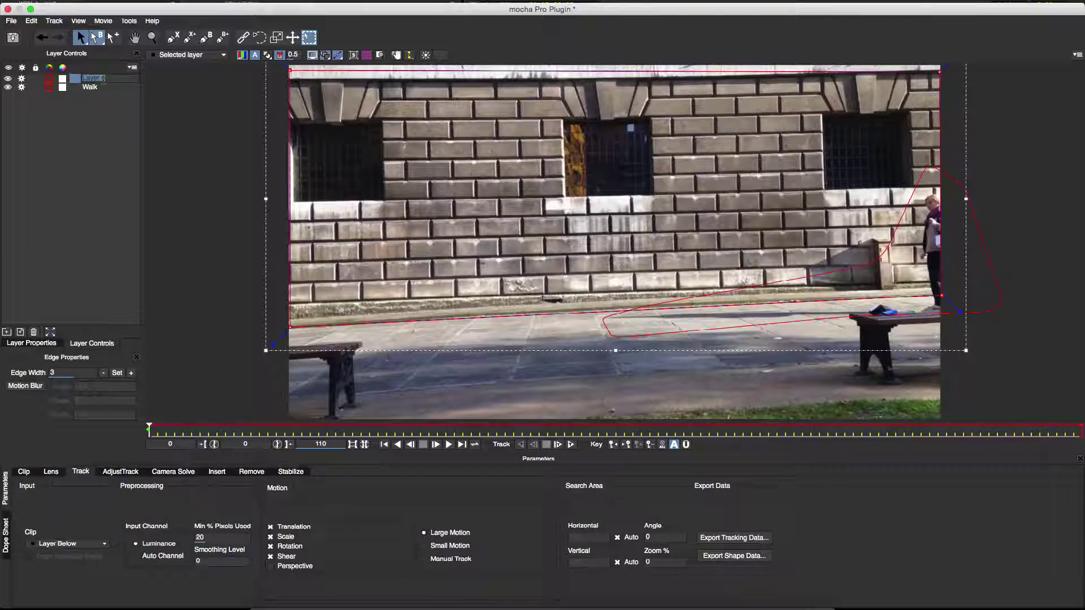
type("back-wall")
key("Return")
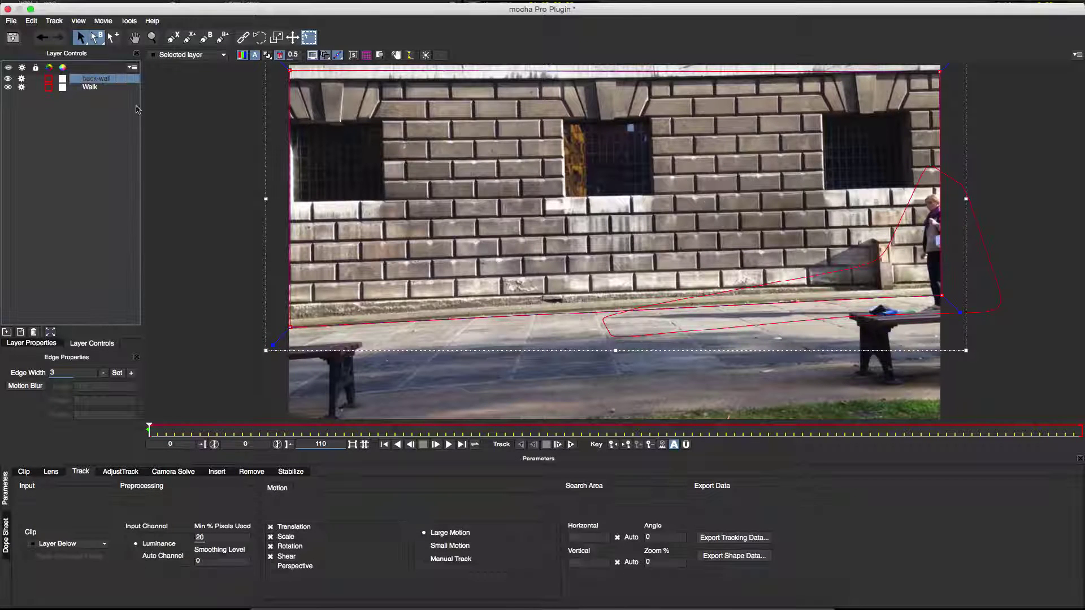
Draw an X-Spline around the pavement below the wall, extending past the frame edges, and sharpen its corners
left_click(173, 37)
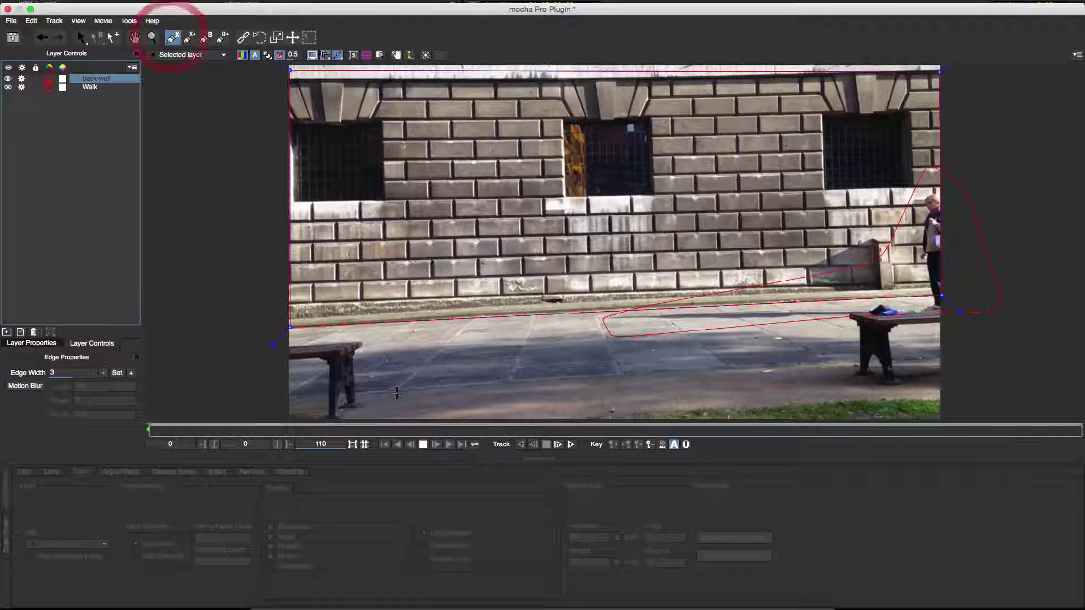
left_click(289, 329)
left_click(219, 412)
left_click(1000, 413)
left_click(962, 279)
left_click(952, 297)
right_click(924, 347)
left_click_drag(962, 279, 965, 277)
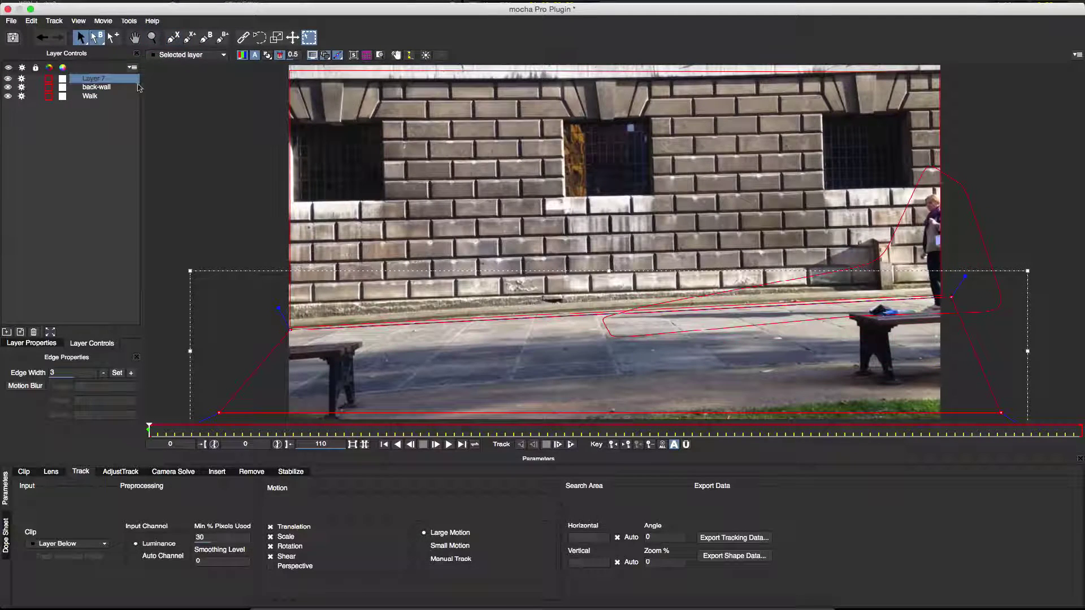
Rename the pavement's layer as ground
double_click(106, 79)
type("ground")
key("Return")
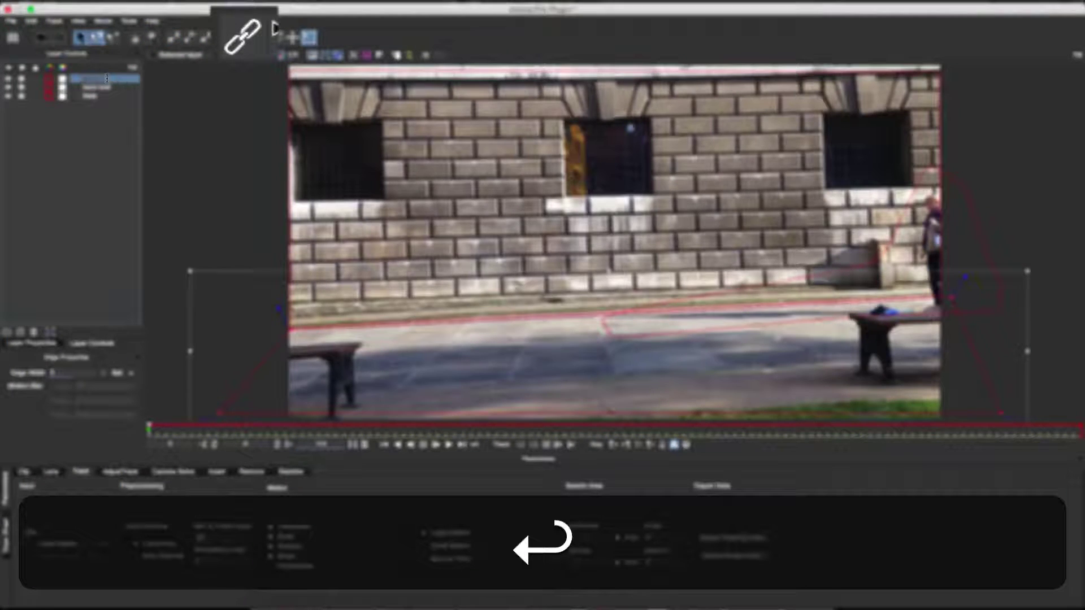
Attach the ground spline's upper corners to the back-wall spline's lower corners and pull the joined points slightly outside the frame
left_click(245, 39)
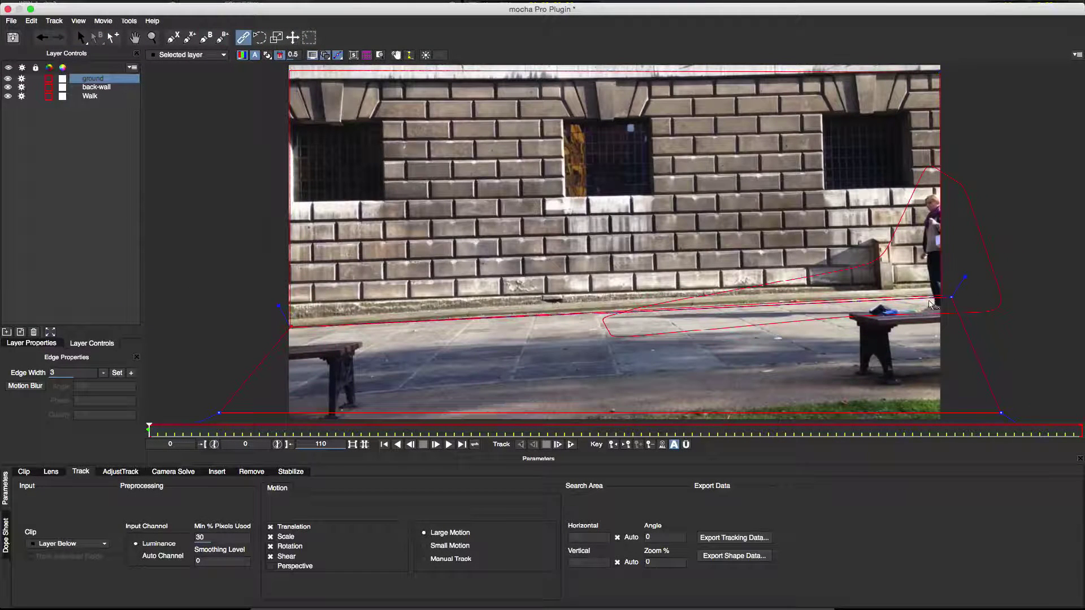
left_click(83, 36)
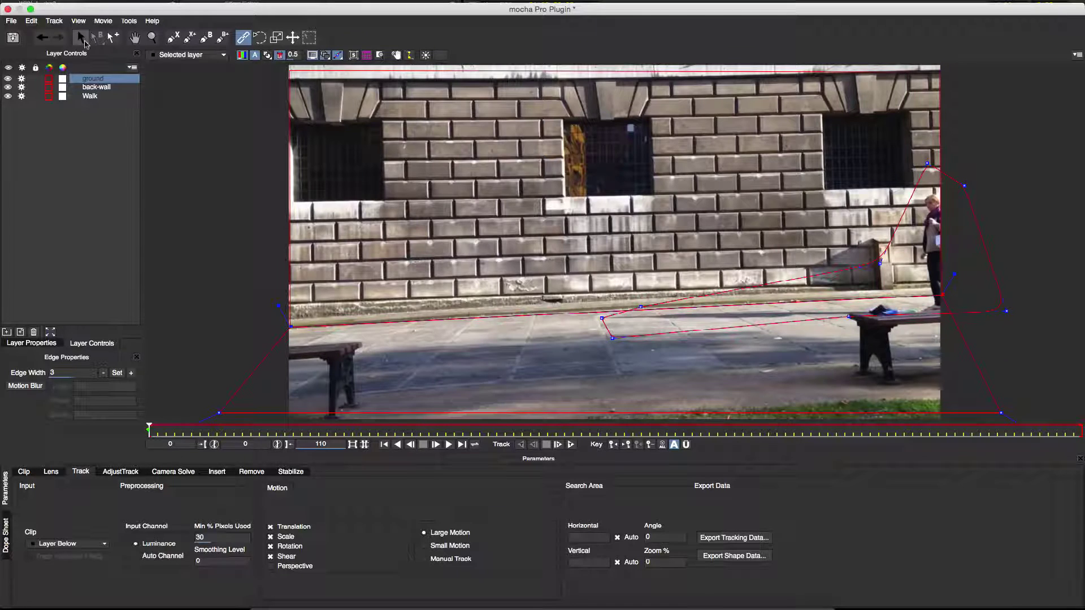
left_click_drag(290, 326, 284, 328)
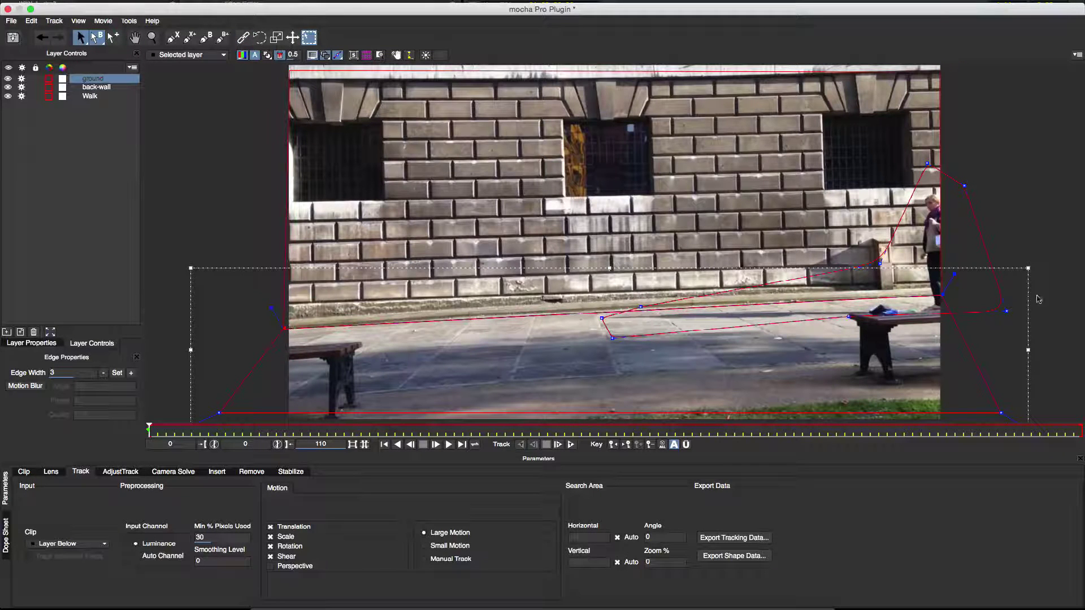
left_click_drag(942, 293, 959, 292)
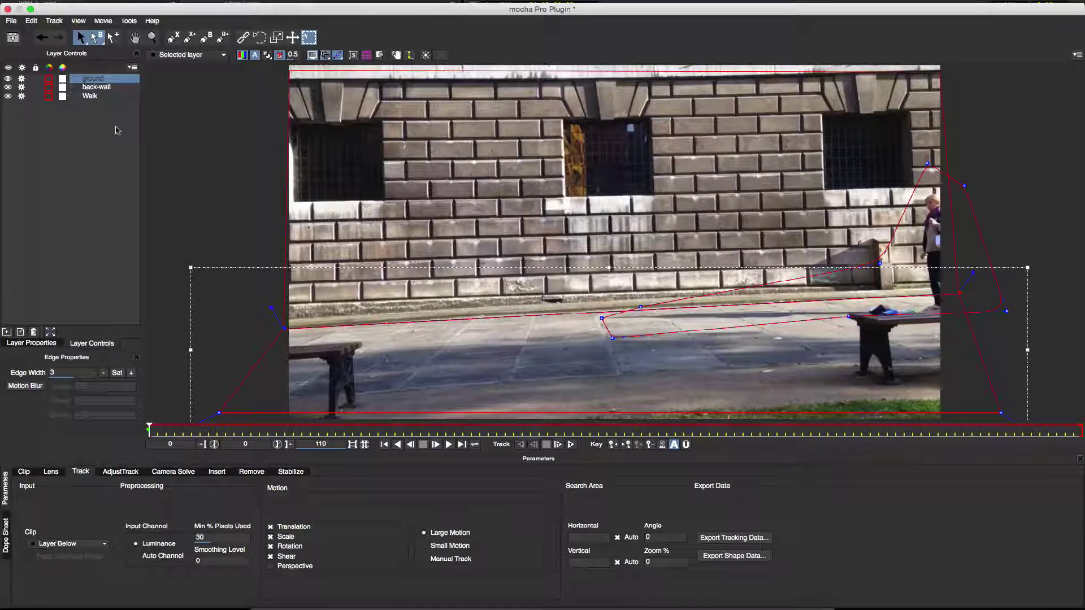
Turn off processing for the Walk layer, and set back-wall to 75 Min % Pixels Used with Perspective motion enabled
left_click(95, 100)
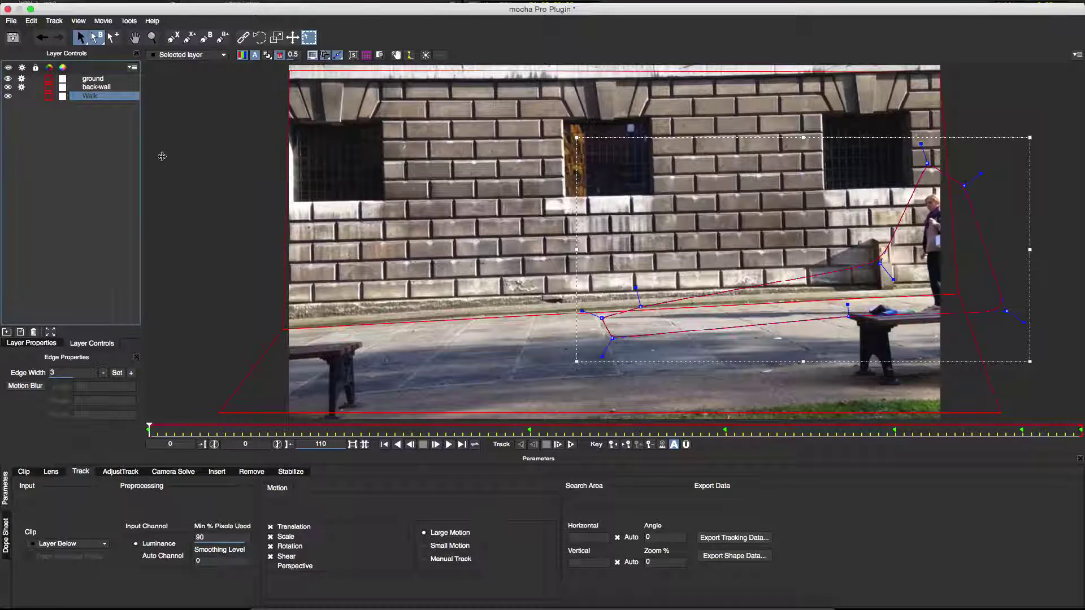
left_click(94, 88)
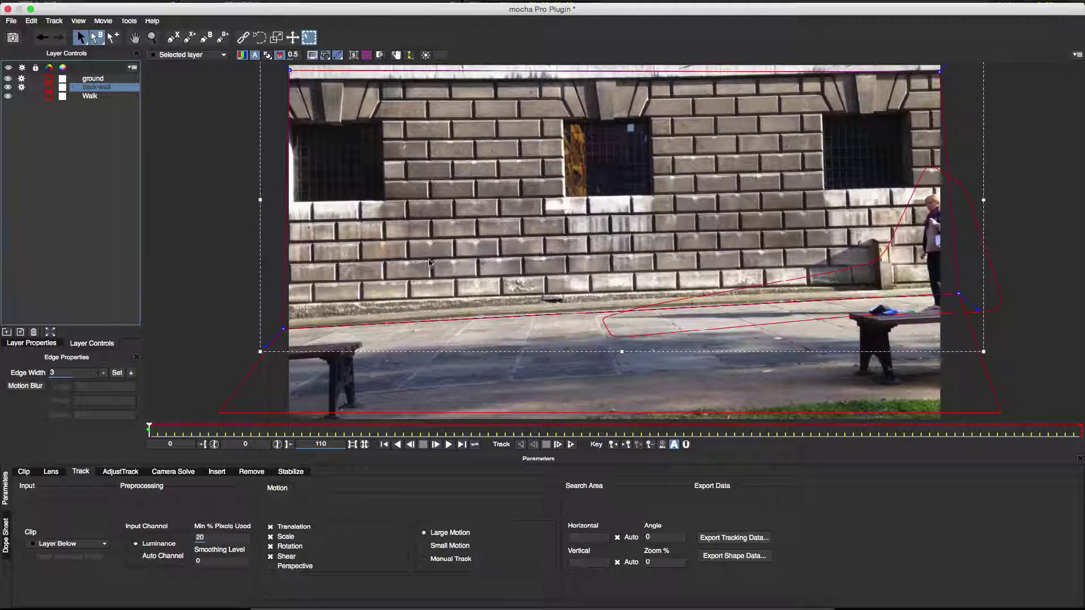
double_click(200, 537)
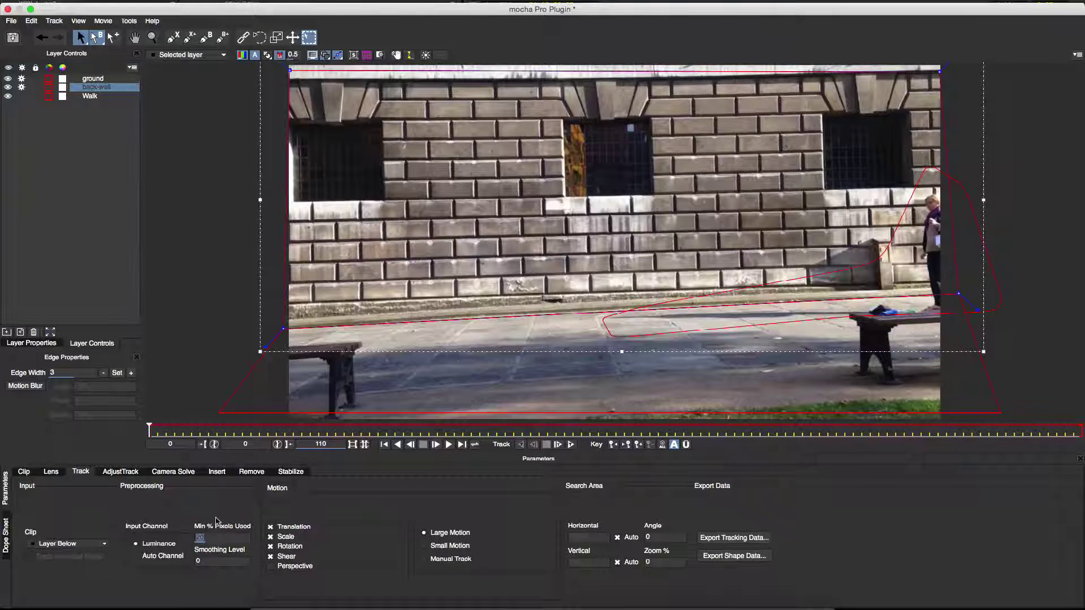
type("75")
key("Return")
left_click(271, 566)
Set the ground layer's Min % Pixels Used to 75 and enable Perspective motion
left_click(244, 415)
double_click(228, 537)
type("75")
key("Return")
left_click(271, 566)
At frame 52, move the Walk layer above ground and back-wall in the layer stack
left_click_drag(151, 430, 590, 430)
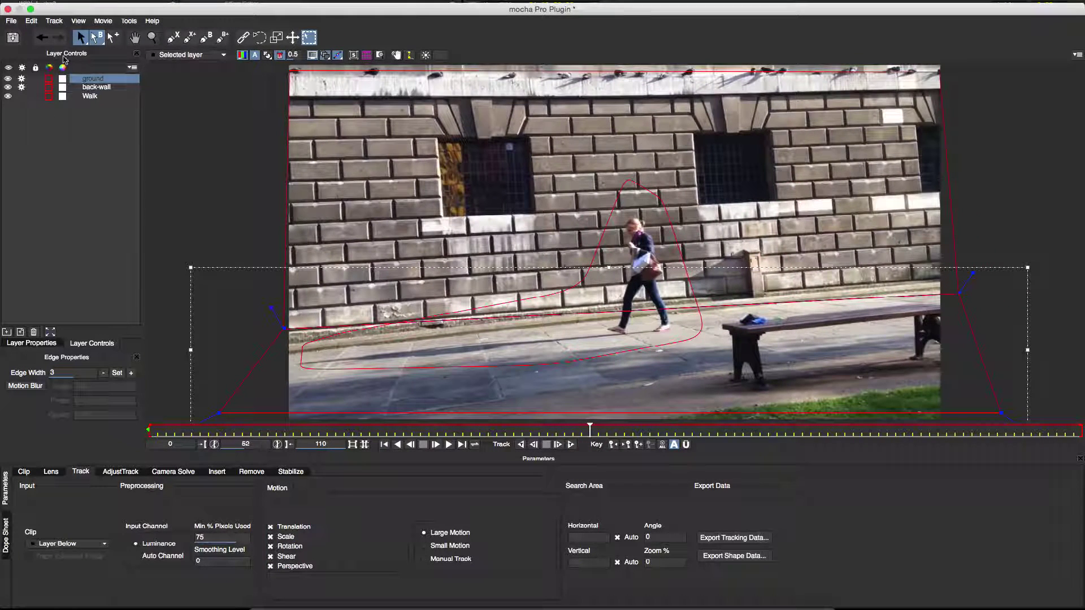
left_click(96, 99)
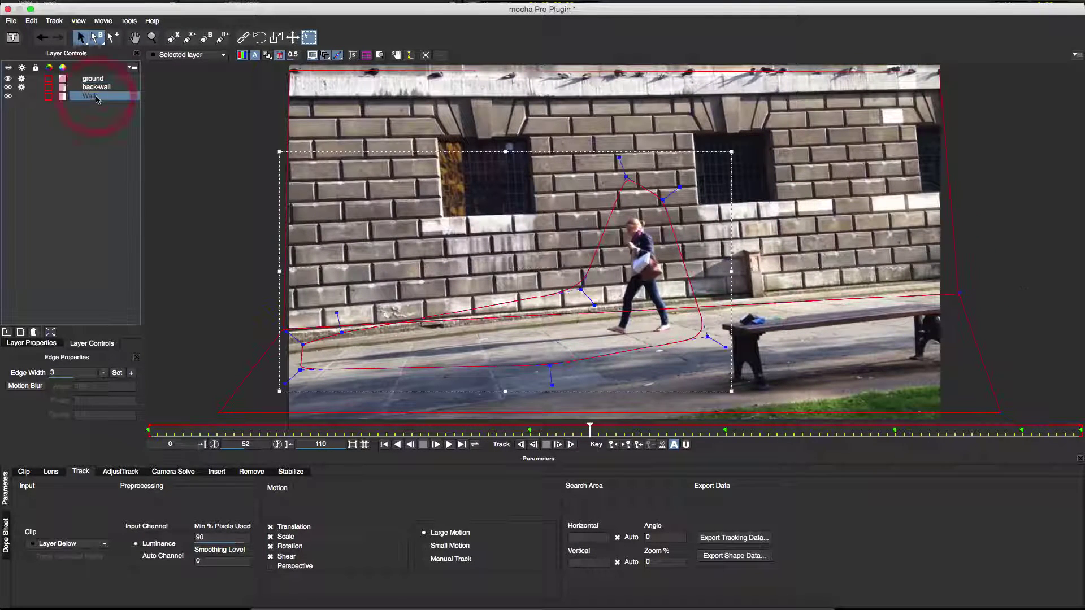
left_click_drag(96, 99, 93, 77)
Select the ground and back-wall layers together and display the layer mattes over the footage
left_click(95, 87)
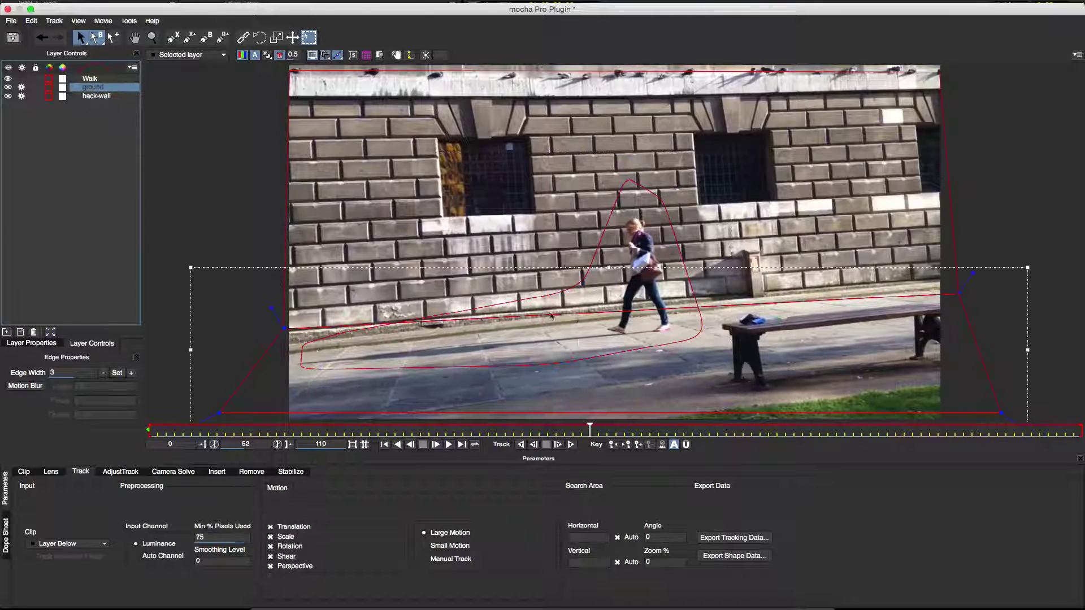
left_click(83, 96)
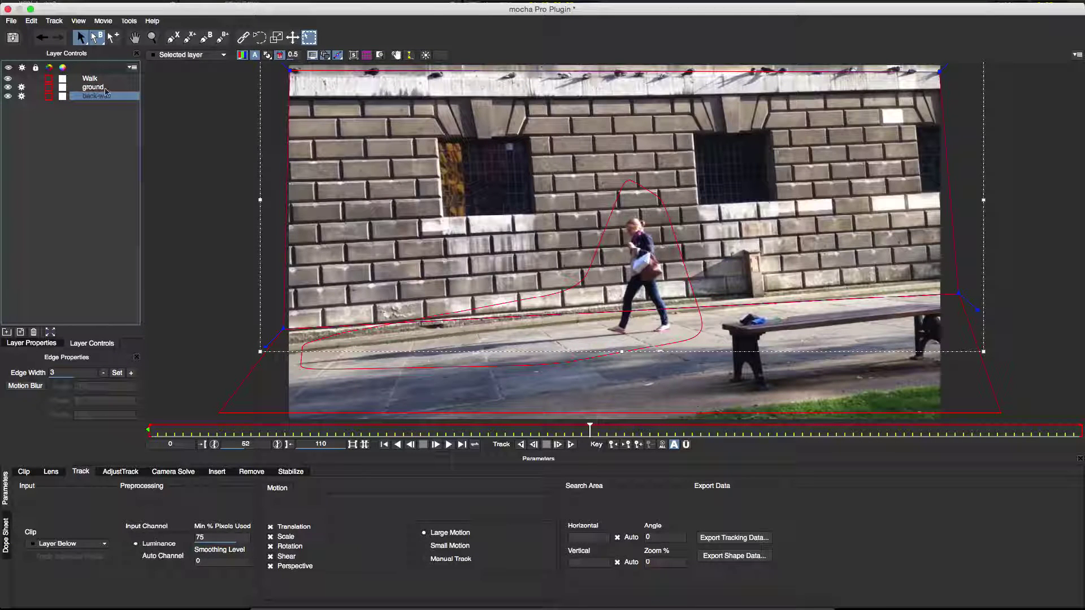
left_click(106, 88, "shift")
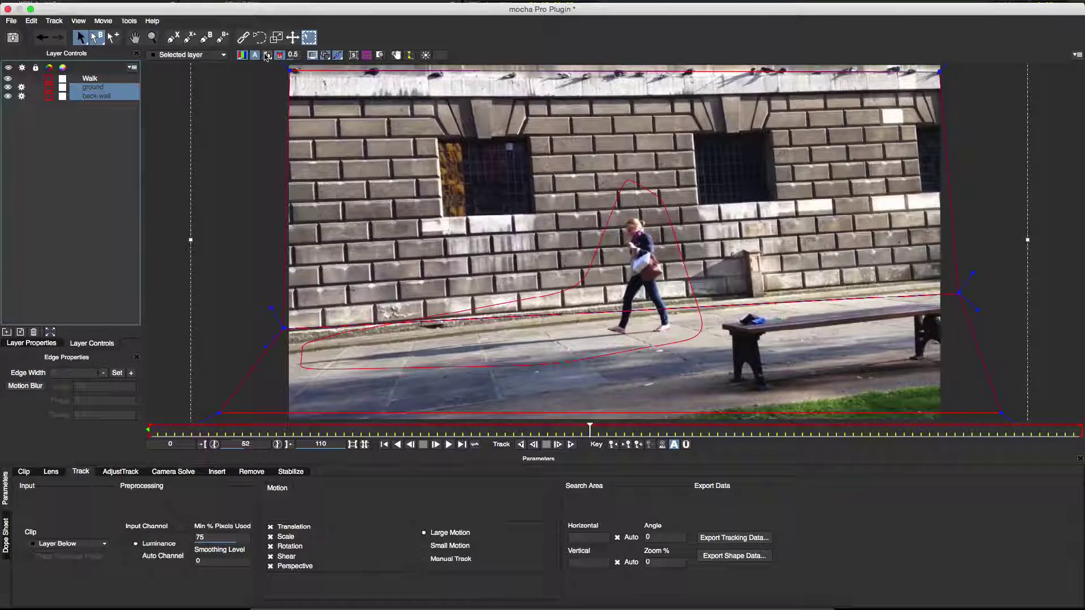
left_click(266, 54)
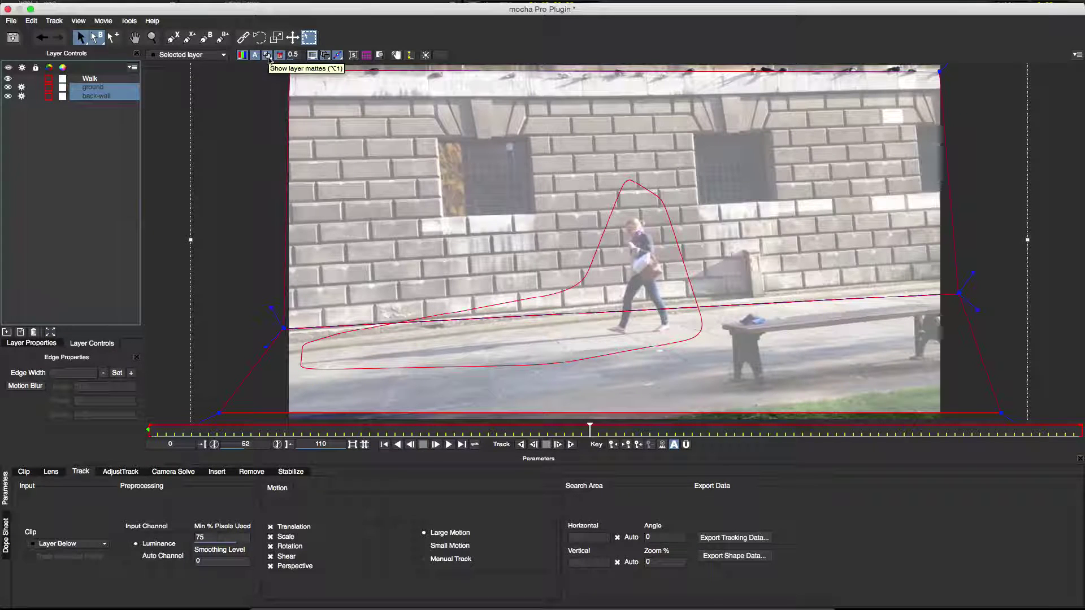
Display the selected track mattes to see the area excluded by the Walk shape, then hide the mattes and deselect the layers
left_click(268, 56)
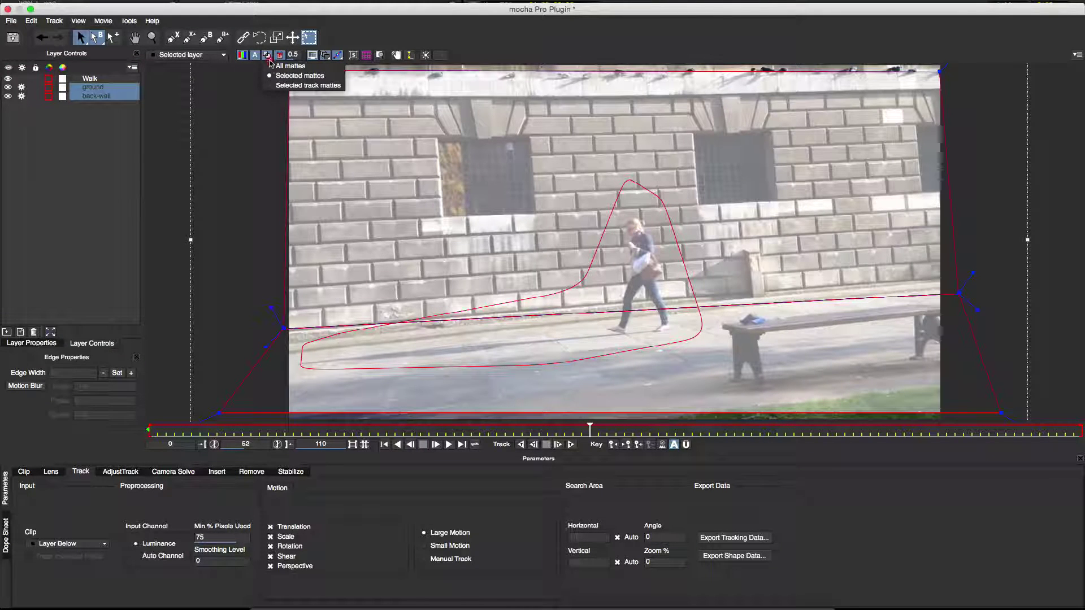
left_click(274, 86)
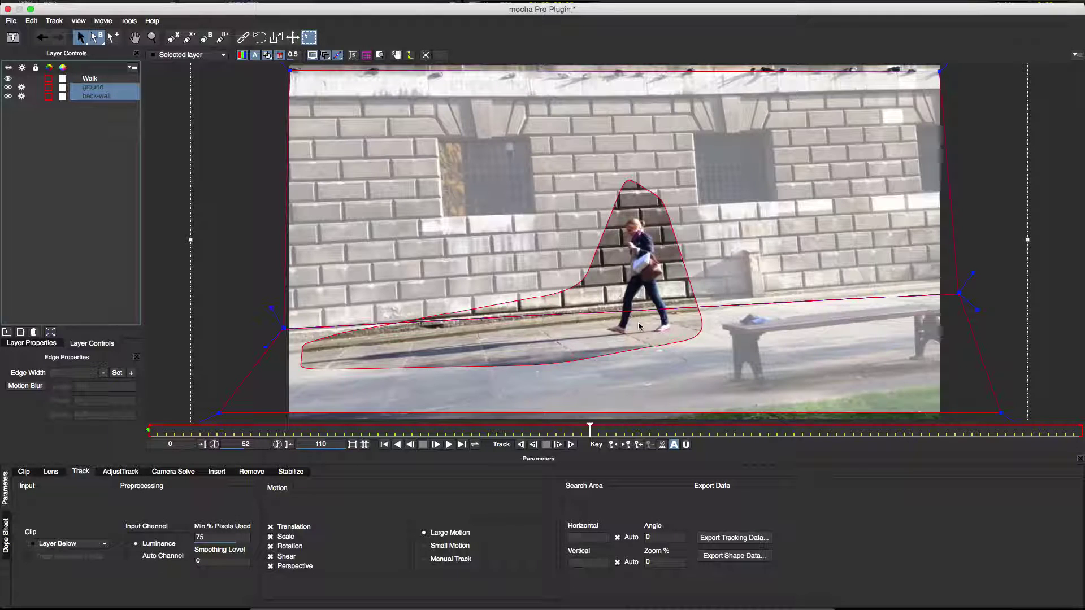
left_click(268, 56)
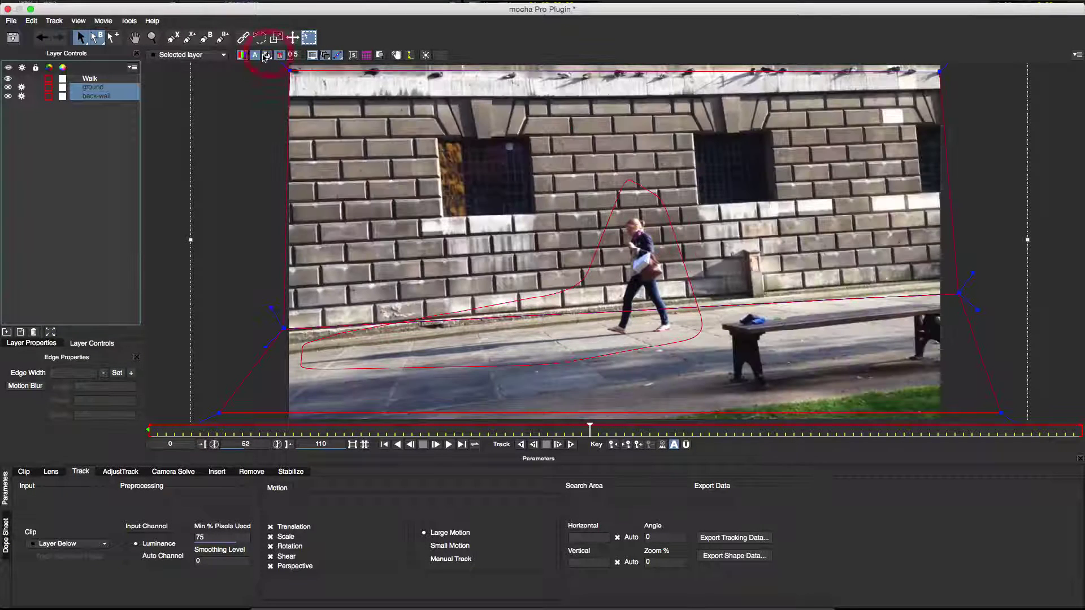
left_click(84, 153)
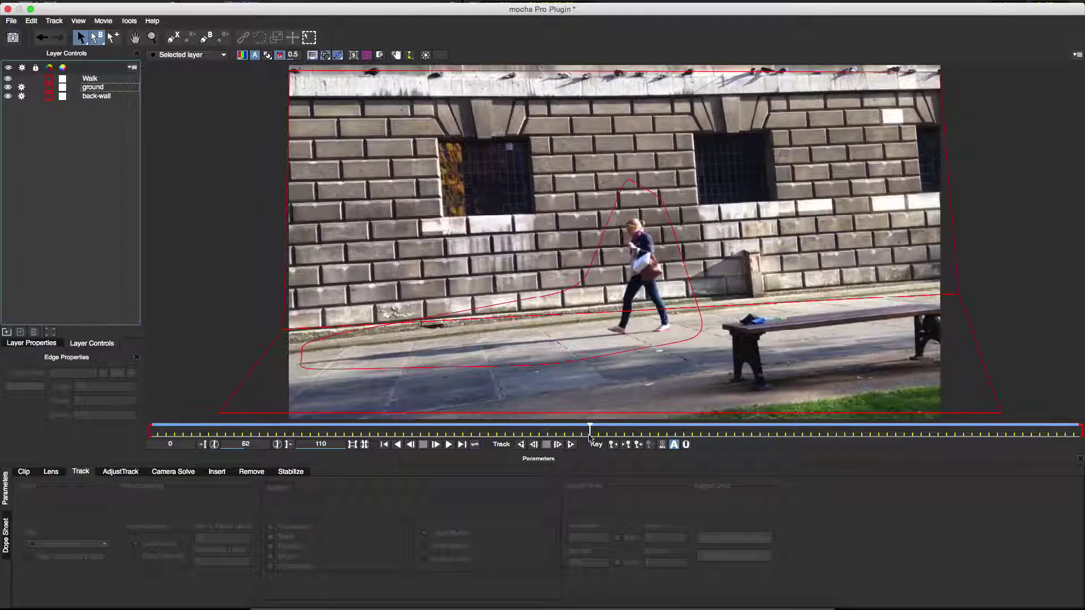
Track the ground and back-wall layers forward from frame 0 to frame 110
left_click_drag(590, 431, 110, 431)
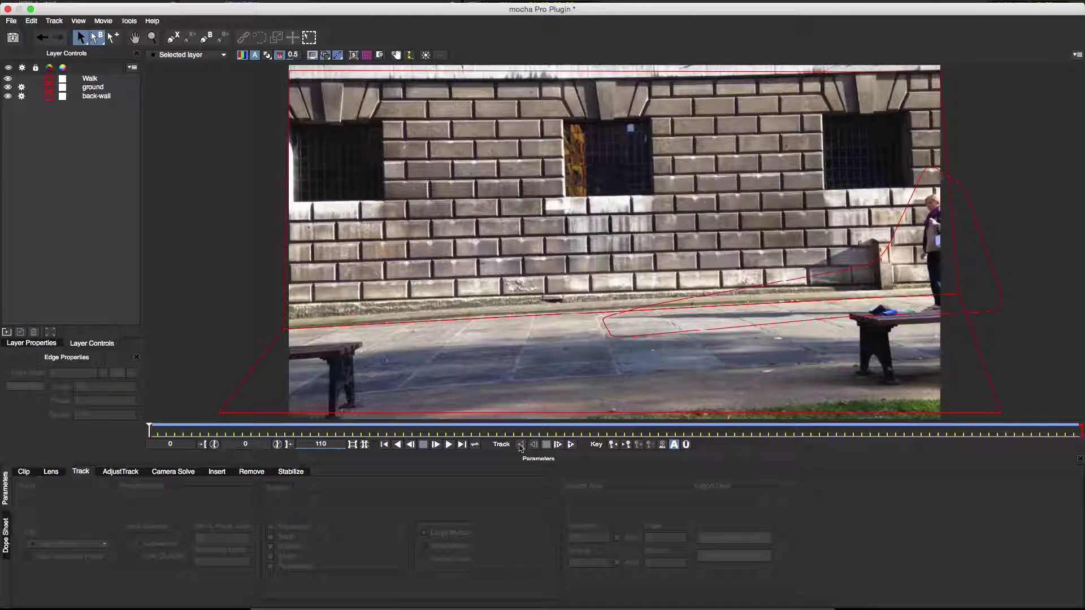
left_click(571, 444)
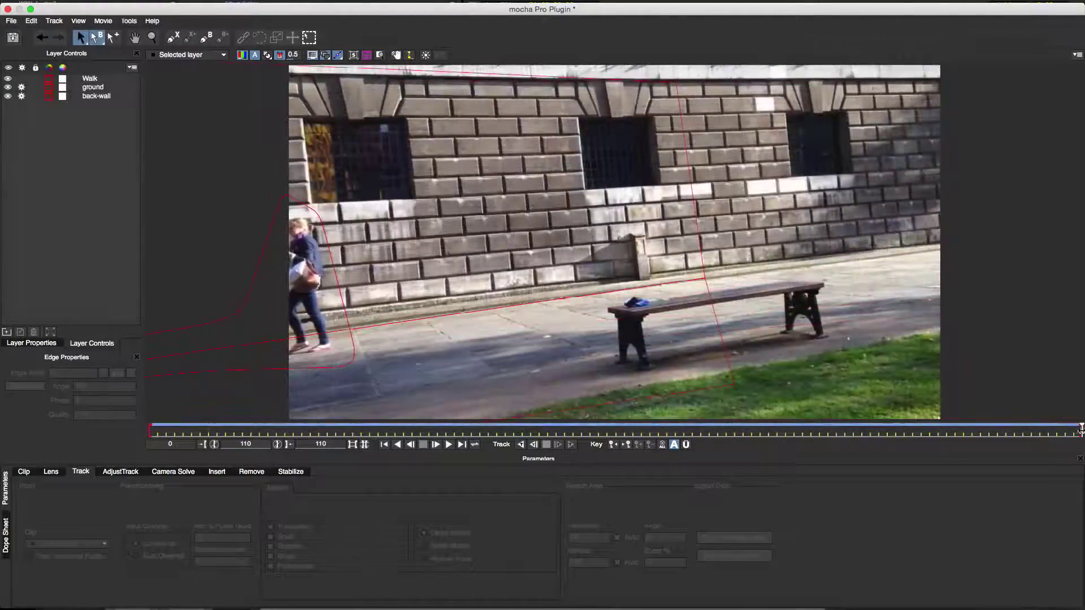
mouse_move(1080, 430)
left_mouse_down()
mouse_move(116, 422)
mouse_move(858, 447)
mouse_move(334, 425)
mouse_move(1081, 429)
left_mouse_up()
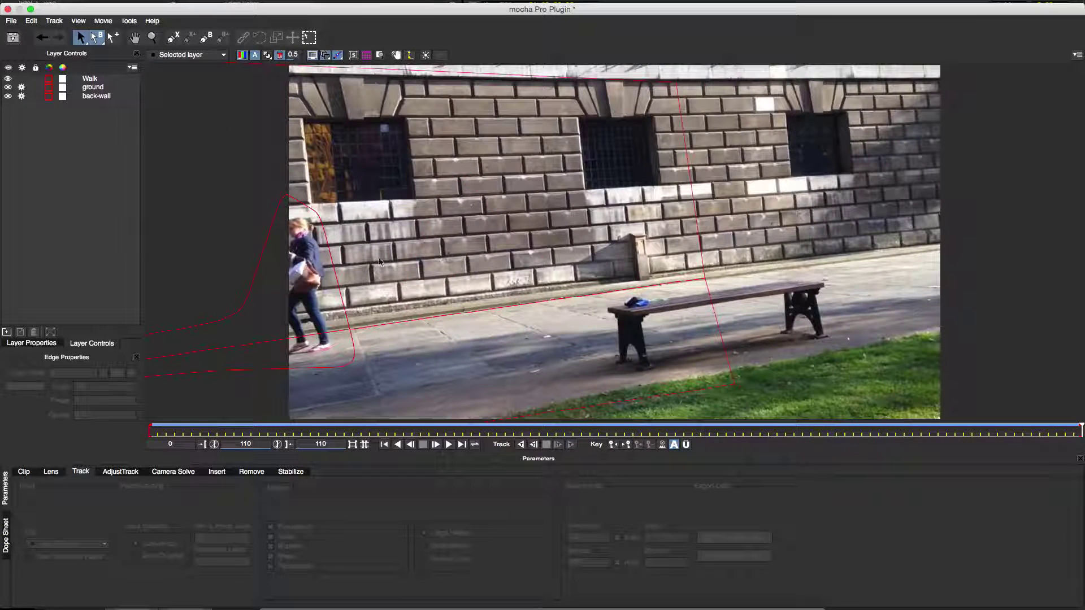
Select ground and back-wall, enable the Überkey, and widen both shapes past the image edges at frames 110 and 0
left_click(702, 281)
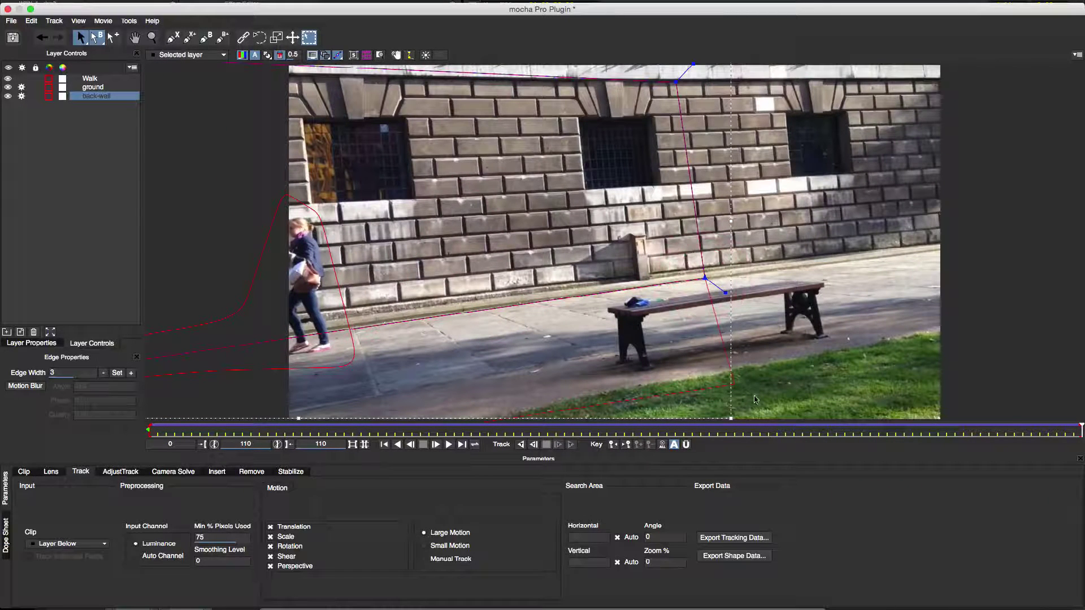
left_click(99, 88, "shift")
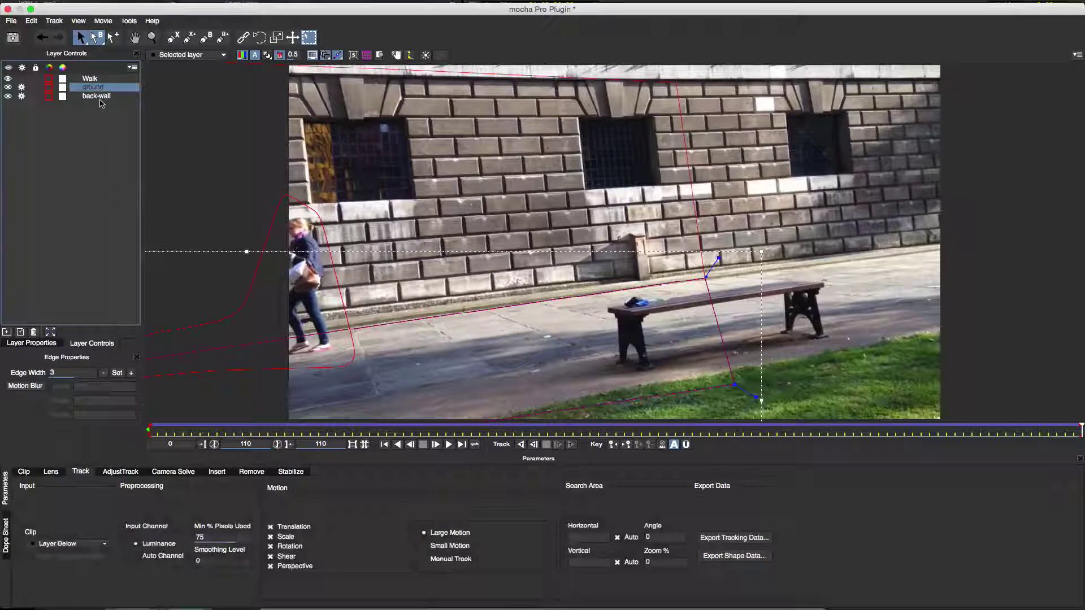
left_click(685, 445)
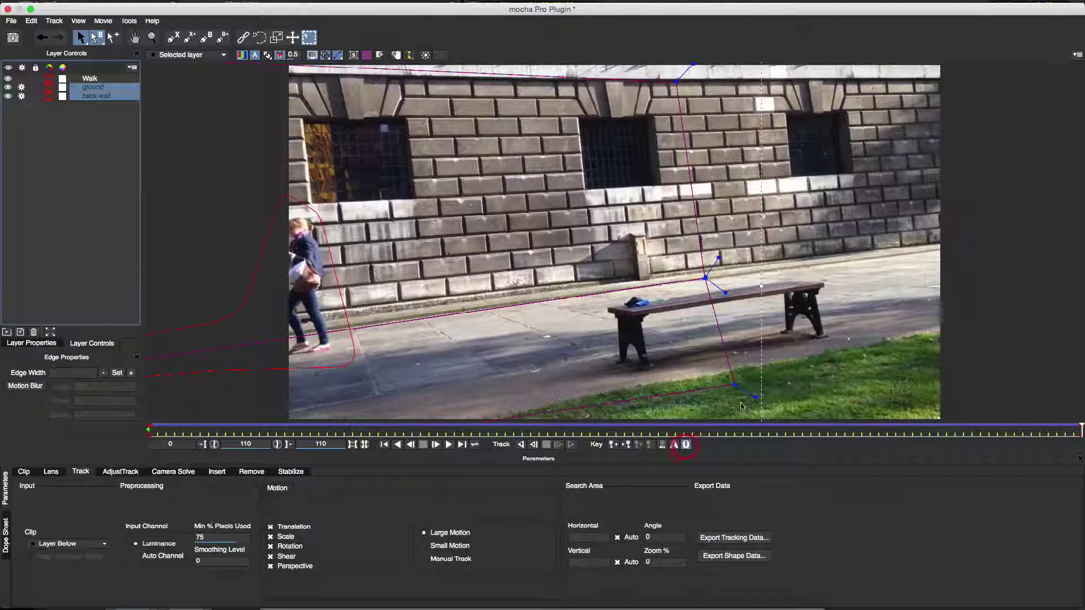
left_click_drag(759, 286, 1041, 286)
left_click_drag(1080, 431, 170, 420)
left_click_drag(192, 269, 157, 262)
left_click_drag(149, 431, 58, 417)
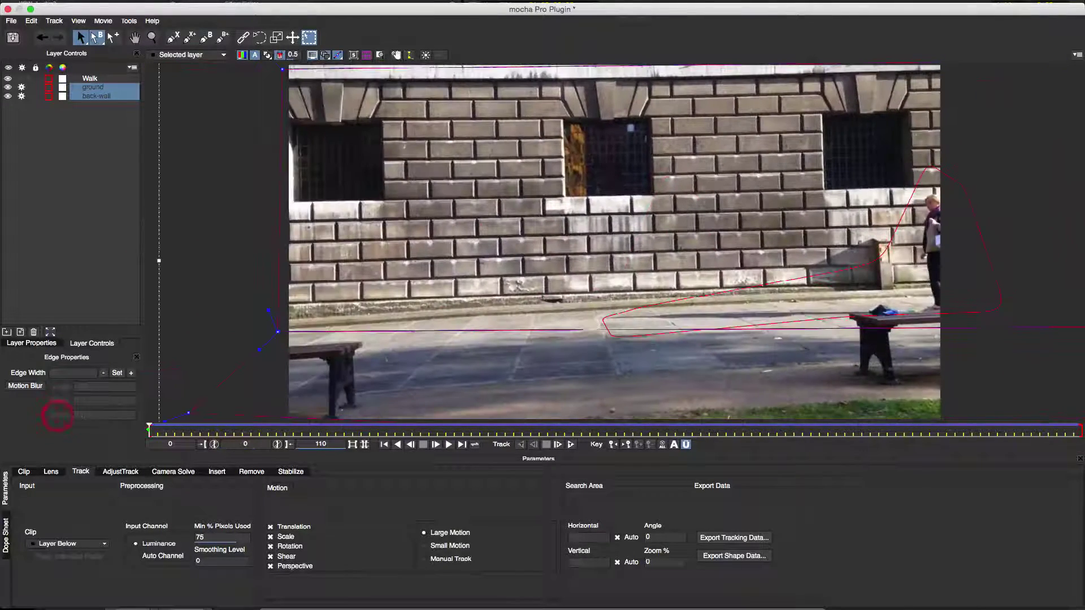
Show the back-wall layer's planar surface at frame 0 and align its corners with the wall's brick lines
left_click(85, 146)
left_click(97, 96)
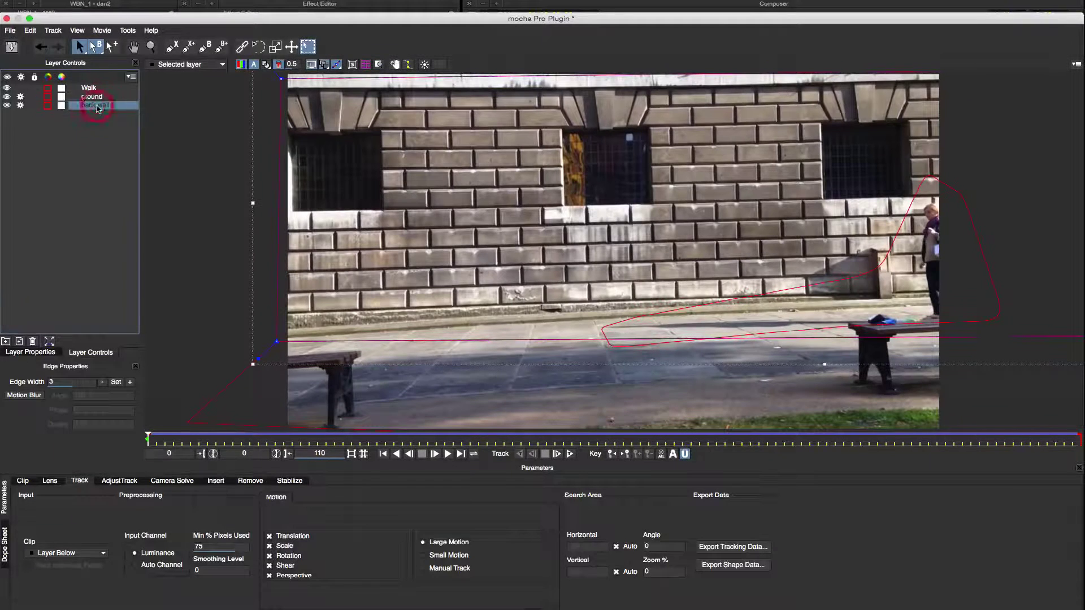
left_click(351, 65)
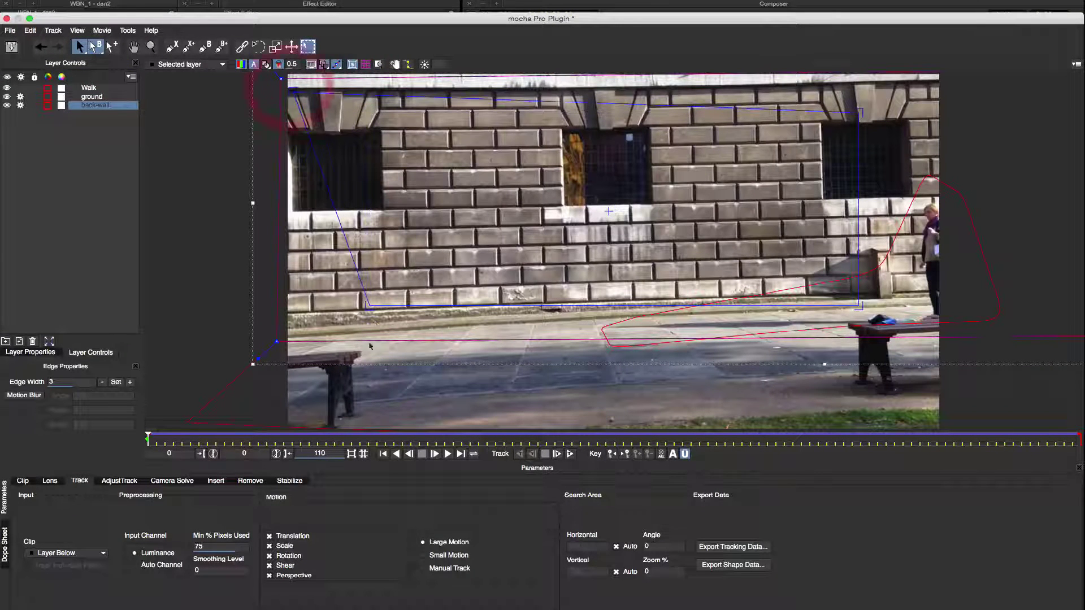
left_click_drag(298, 312, 293, 308)
left_click_drag(228, 90, 290, 92)
left_click_drag(860, 307, 857, 269)
left_click_drag(858, 113, 848, 103)
Check the back-wall track with the planar grid, then hide the surface and grid
left_click(366, 65)
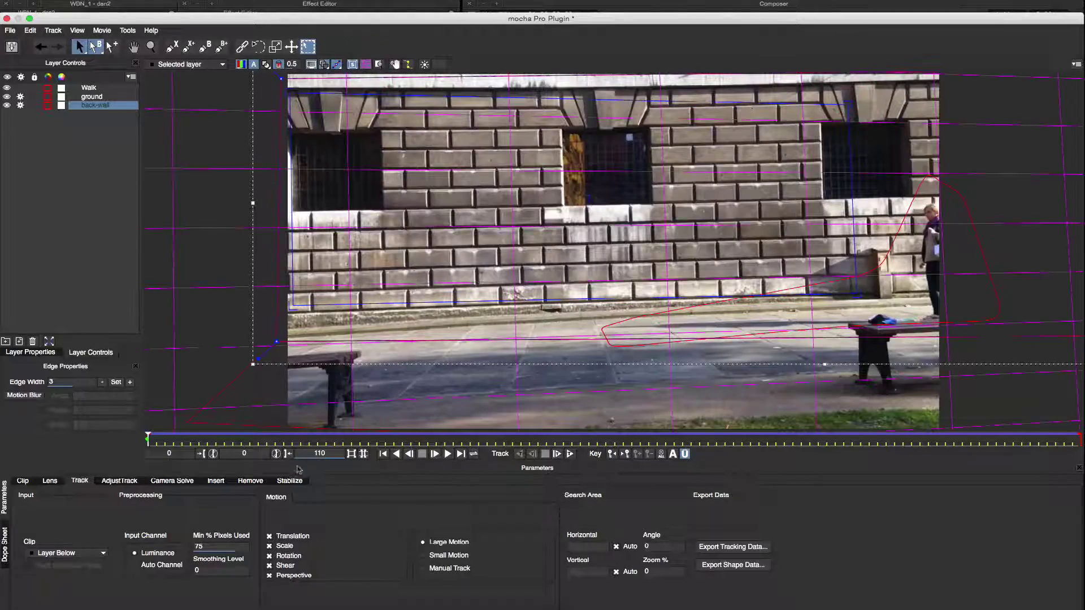
left_click_drag(148, 442, 145, 397)
left_click(354, 65)
left_click(364, 64)
Select the Walk layer at frame 52 and render that single frame with the Remove module
left_click(89, 87)
left_click_drag(148, 439, 588, 441)
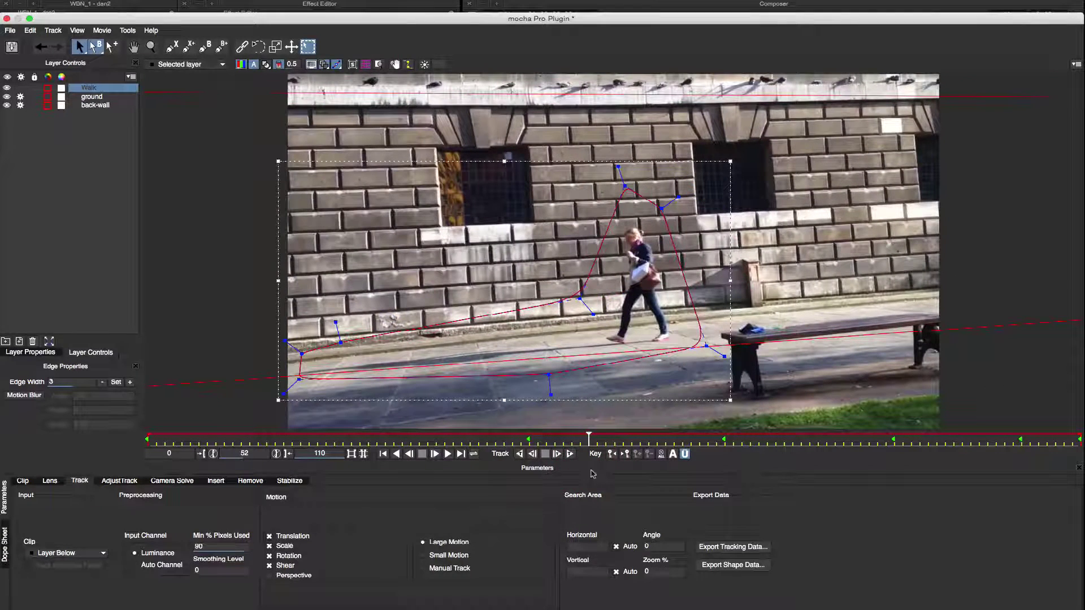
left_click(250, 480)
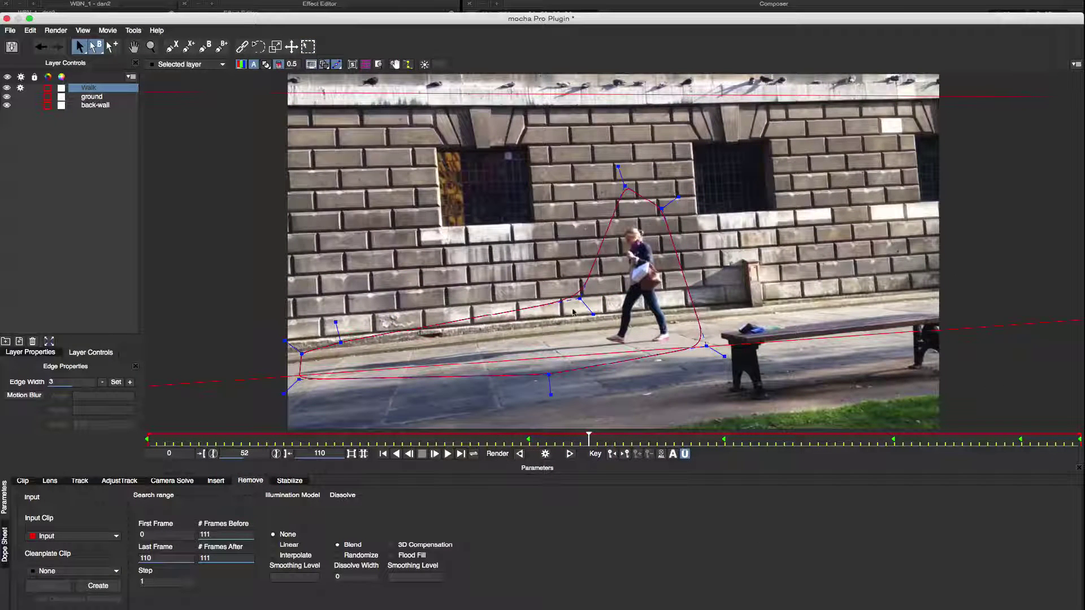
left_click(545, 454)
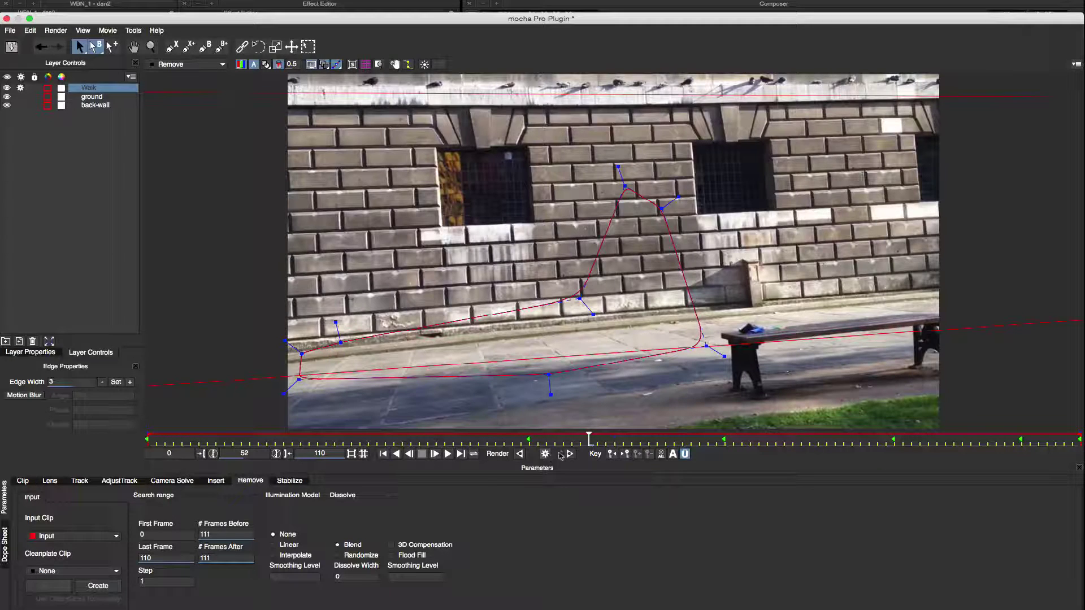
Render the removal forward from frame 52, stop at frame 56, and go back to frame 50
left_click(569, 453)
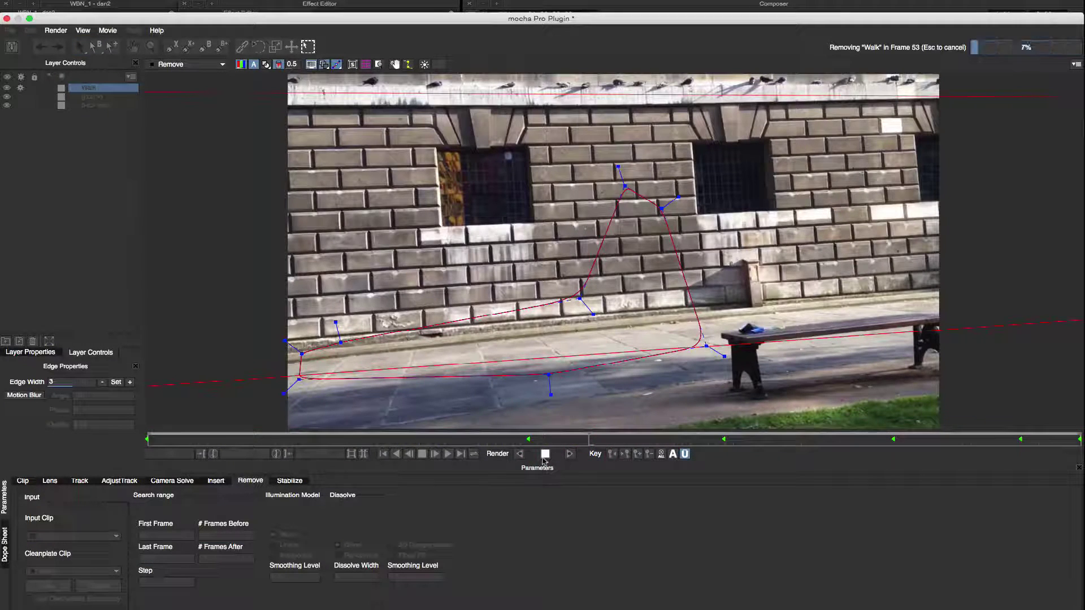
left_click(544, 456)
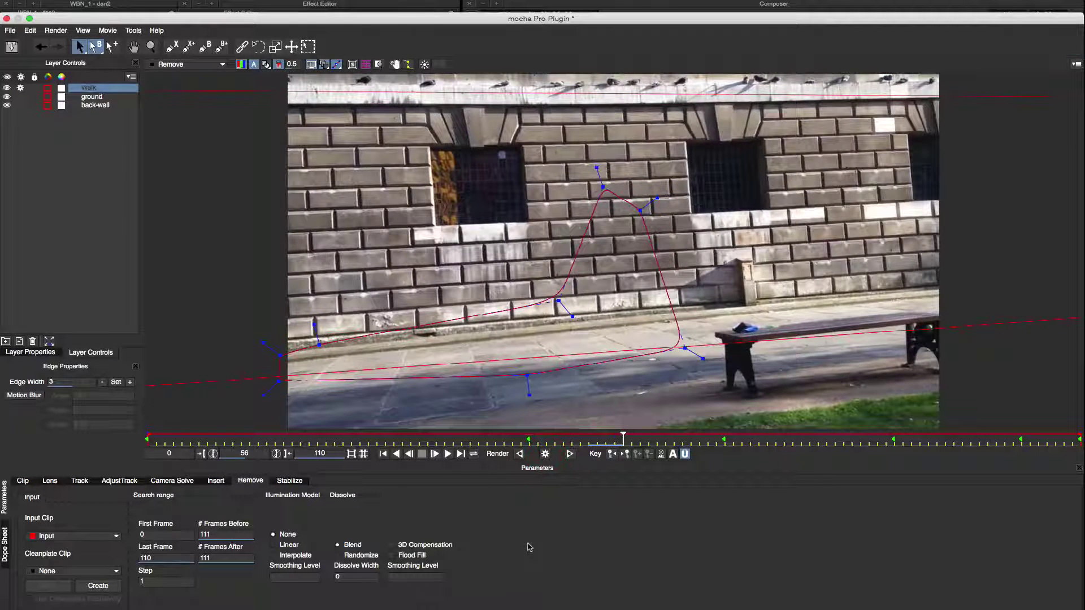
left_click_drag(623, 439, 572, 438)
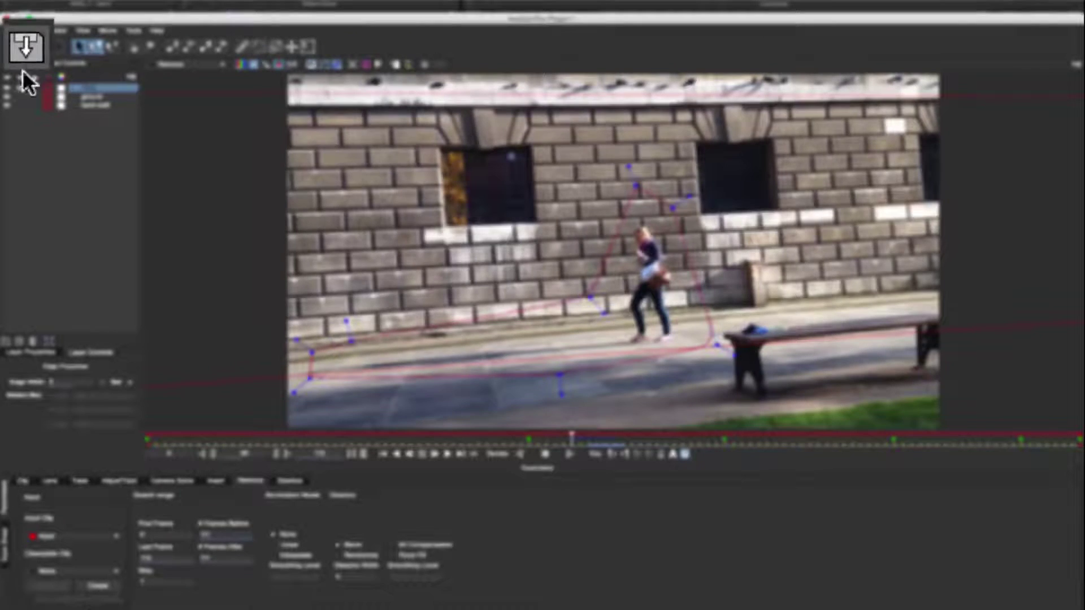
Save the mocha Pro project, close it to return to Avid Media Composer, and go to 01:00:01:09 in the clip
left_click(16, 46)
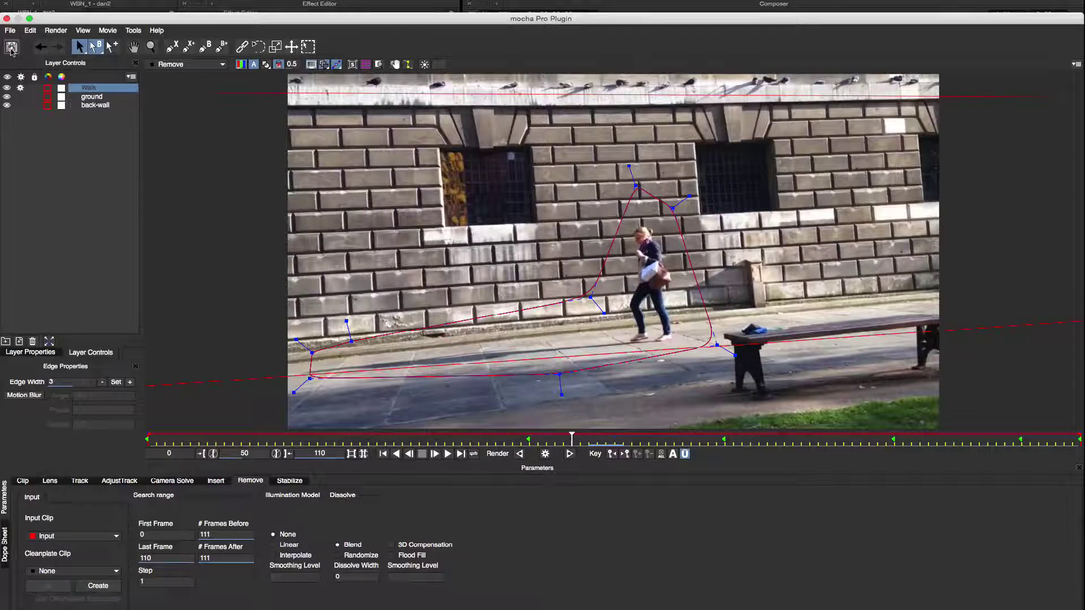
left_click(6, 18)
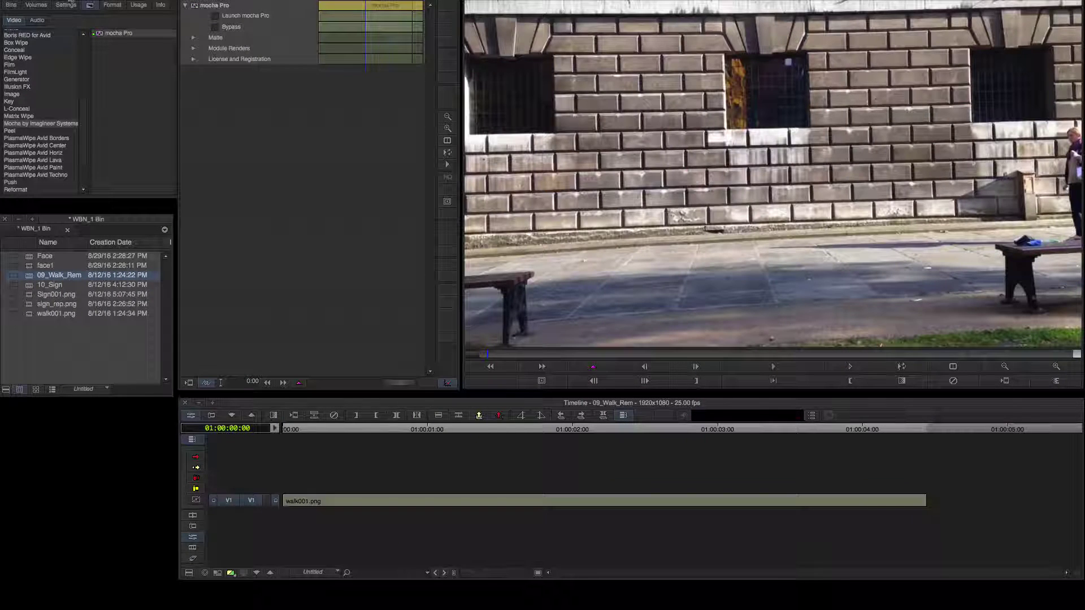
left_click_drag(492, 354, 667, 349)
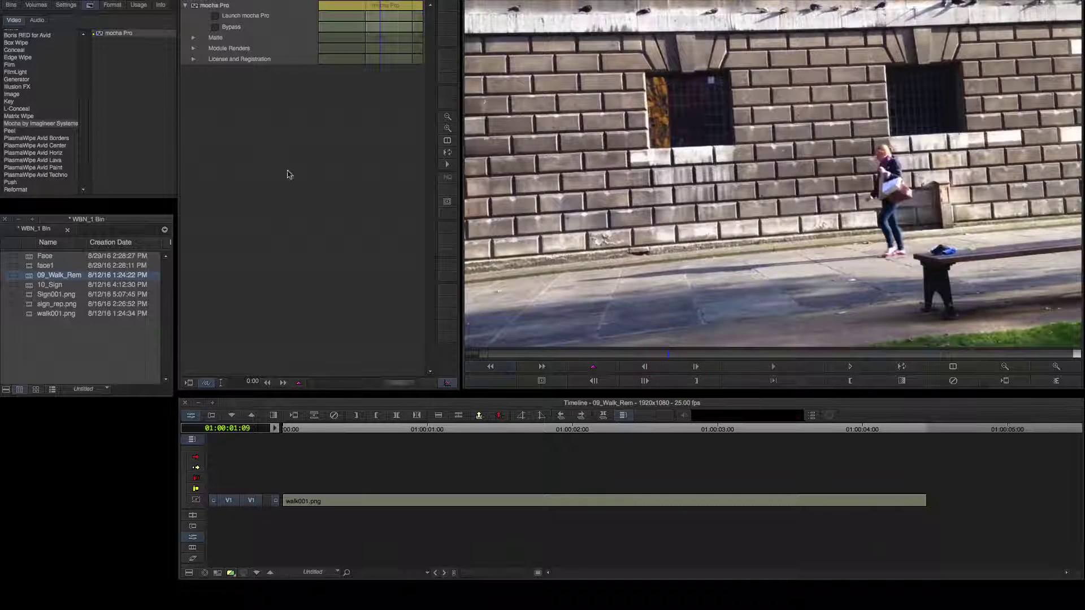
Set the mocha Pro effect's module render to Remove and enable Render
left_click(193, 49)
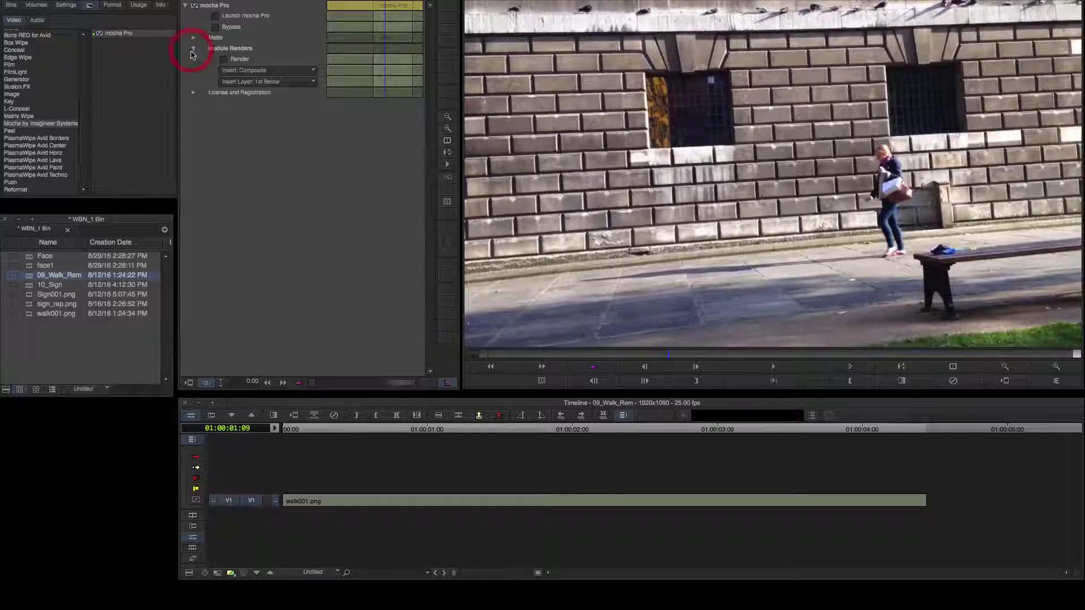
left_click(244, 70)
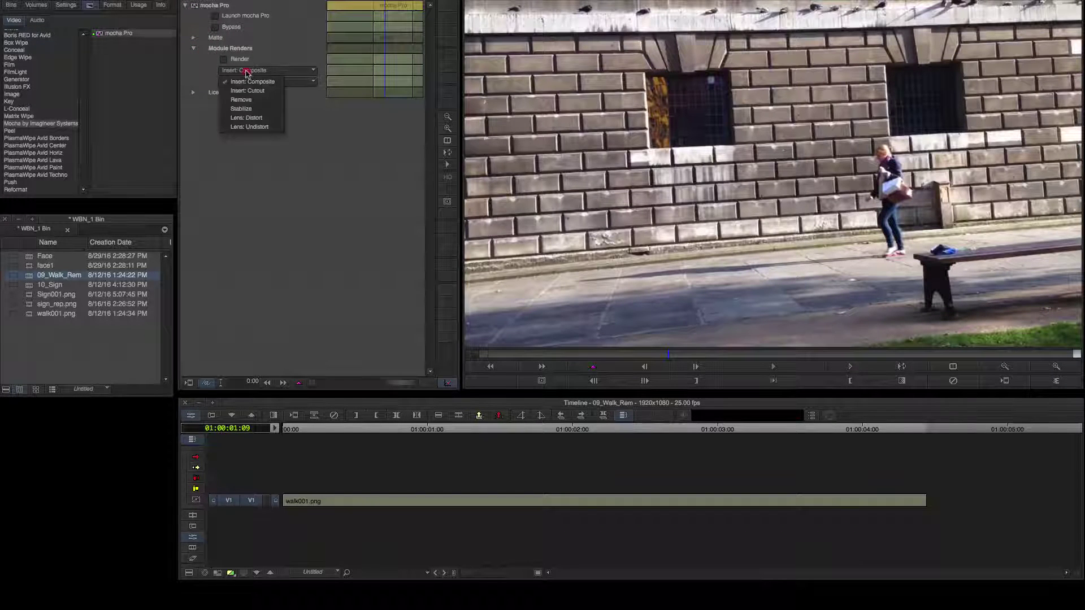
left_click(247, 102)
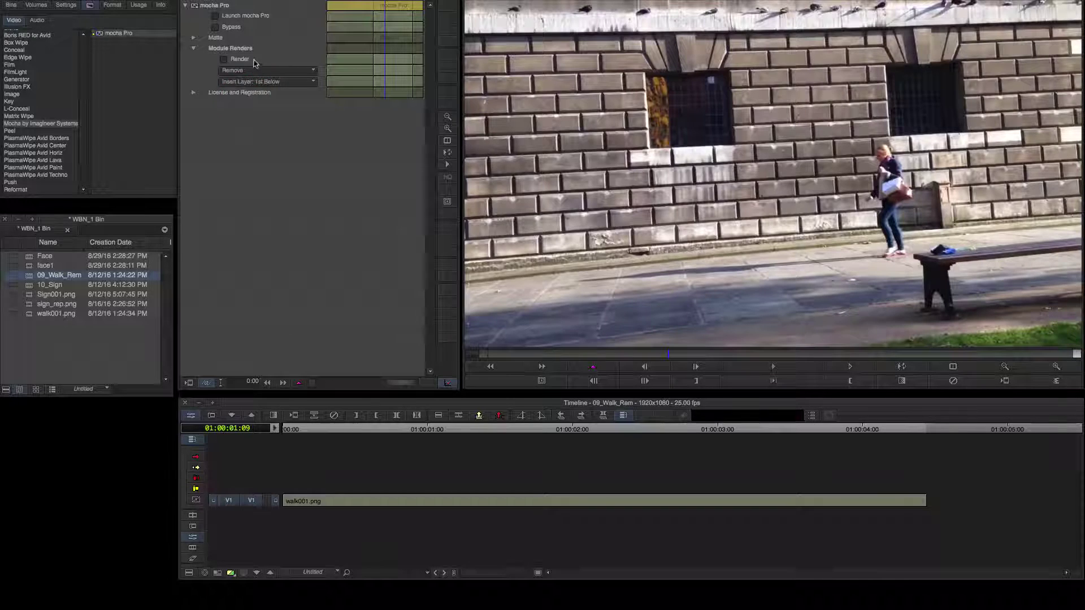
left_click(224, 59)
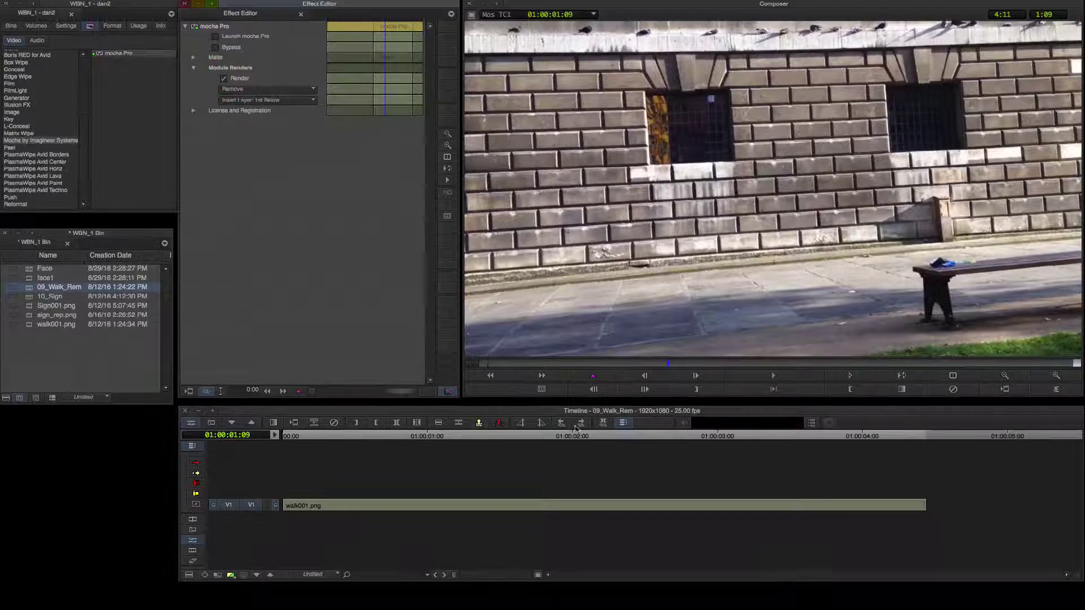
Compare the clip with Render on and off at 01:00:04:10 and 01:00:02:01, leaving Render on
left_click(658, 367)
left_click_drag(659, 367, 930, 366)
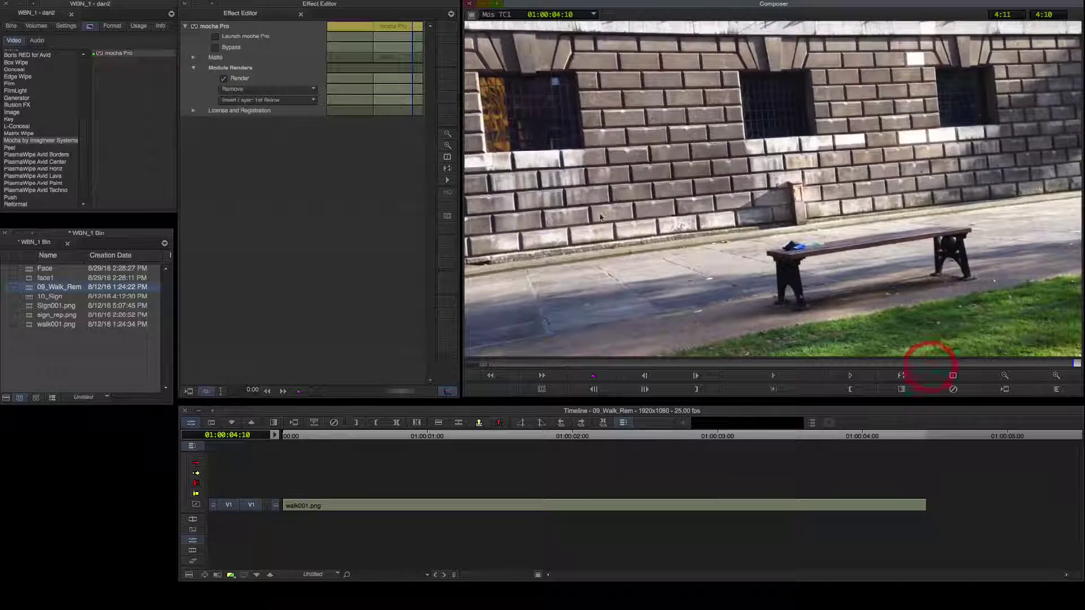
left_click(224, 78)
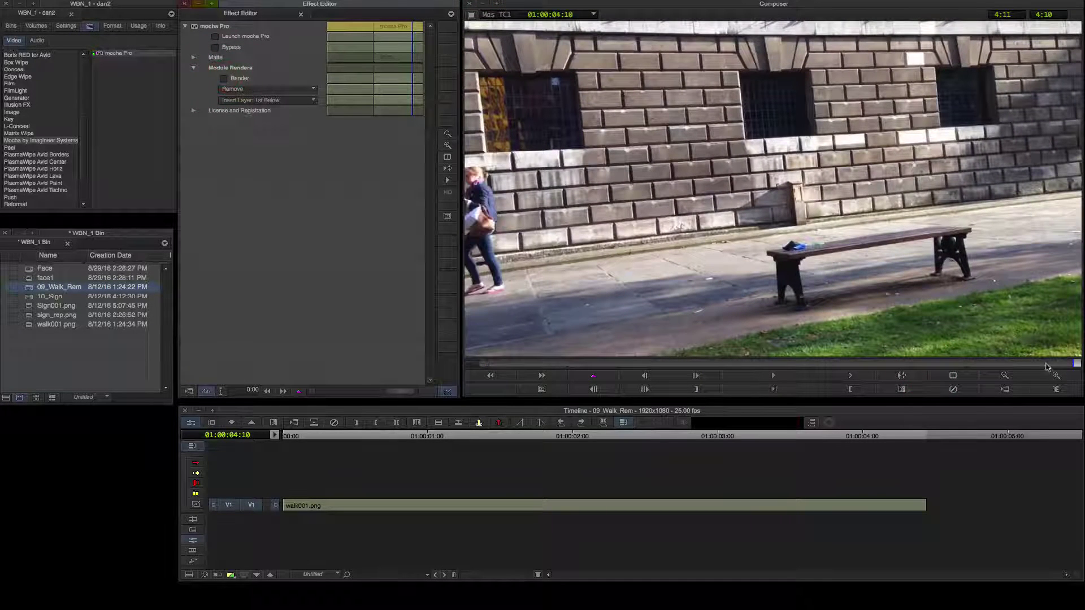
left_click_drag(1072, 368, 757, 356)
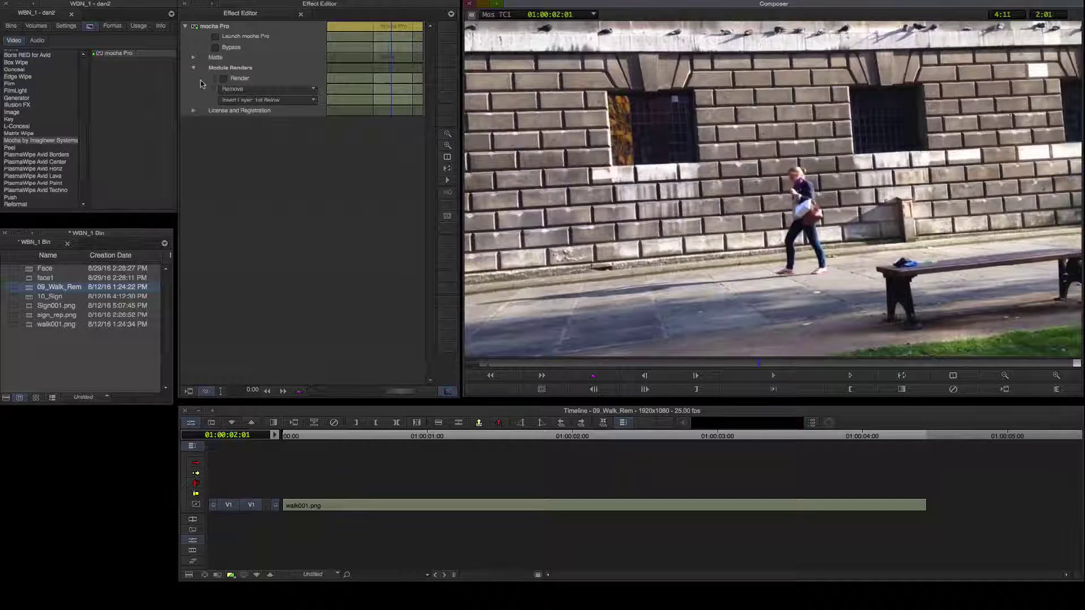
left_click(224, 80)
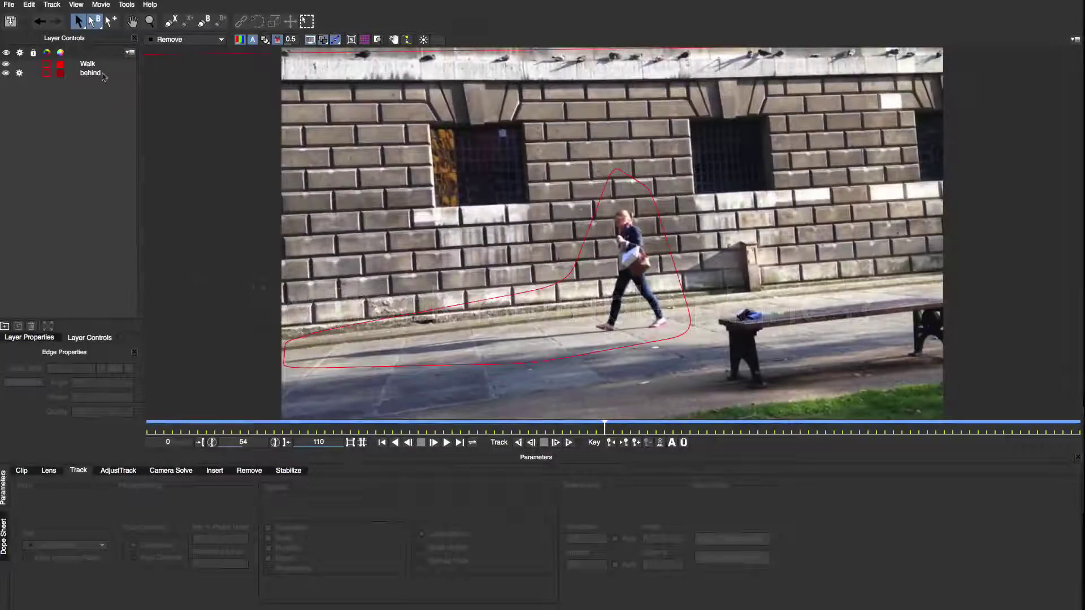
In the mocha Pro project with Walk and behind layers, examine the Walk shape at frame 31 and the behind shape through frame 110
double_click(93, 63)
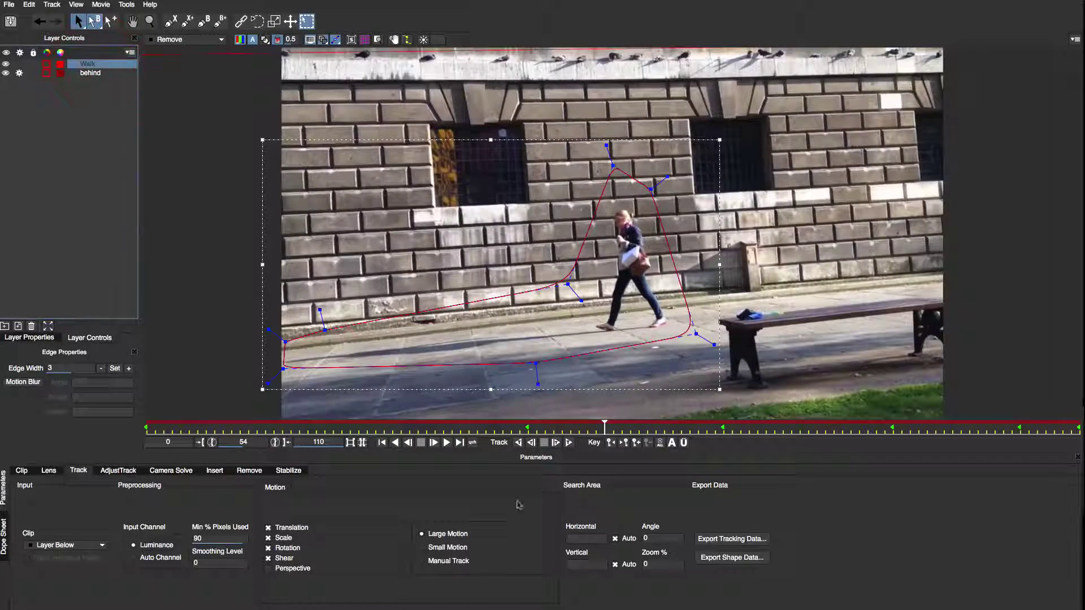
left_click_drag(604, 430, 410, 425)
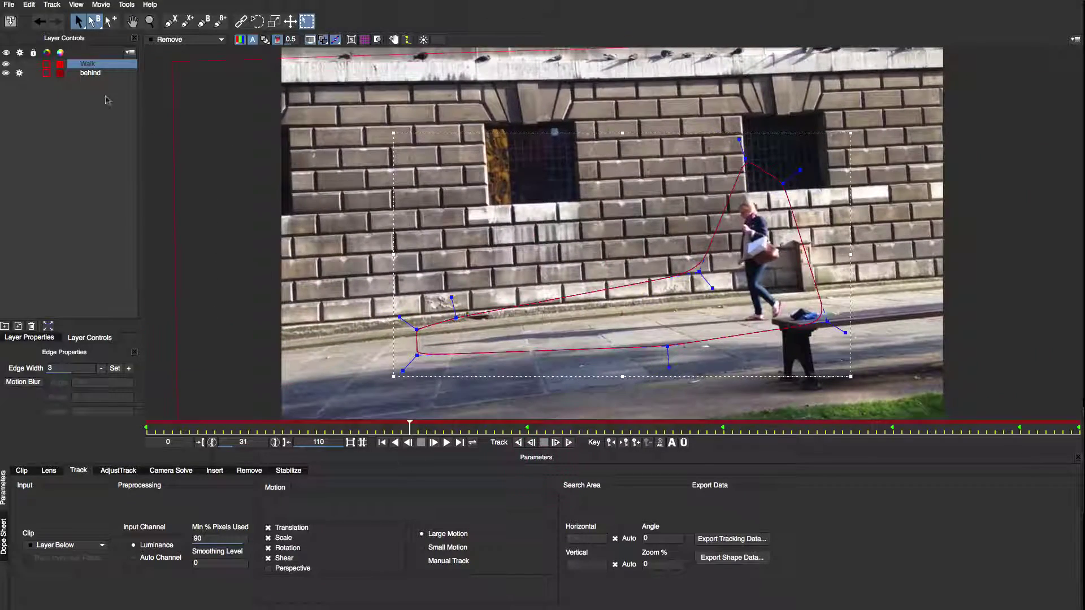
left_click(105, 73)
key("z")
left_click_drag(560, 208, 595, 305)
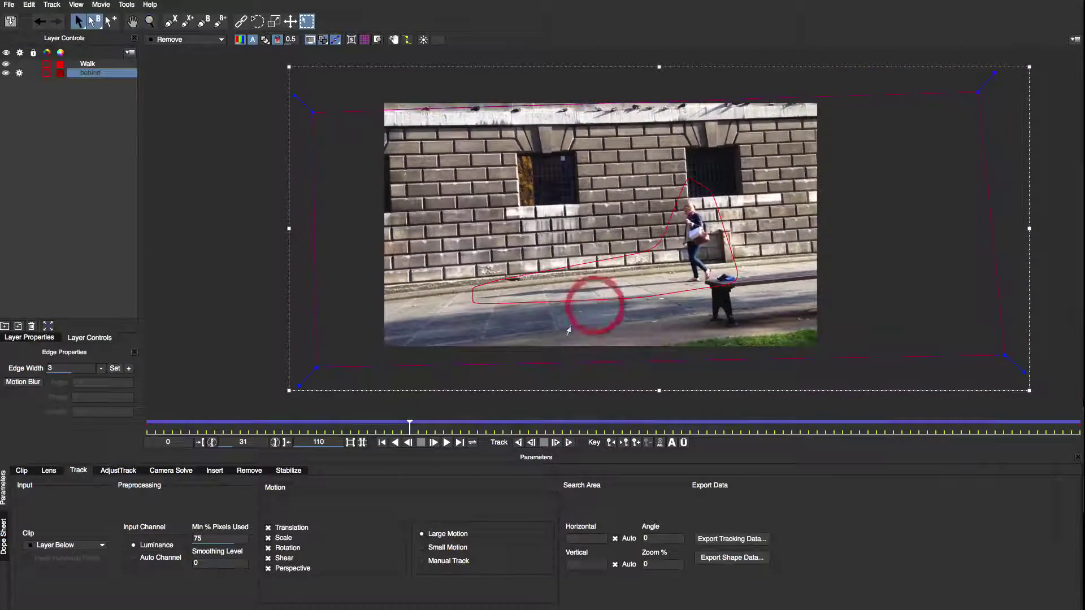
left_click_drag(409, 428, 1081, 429)
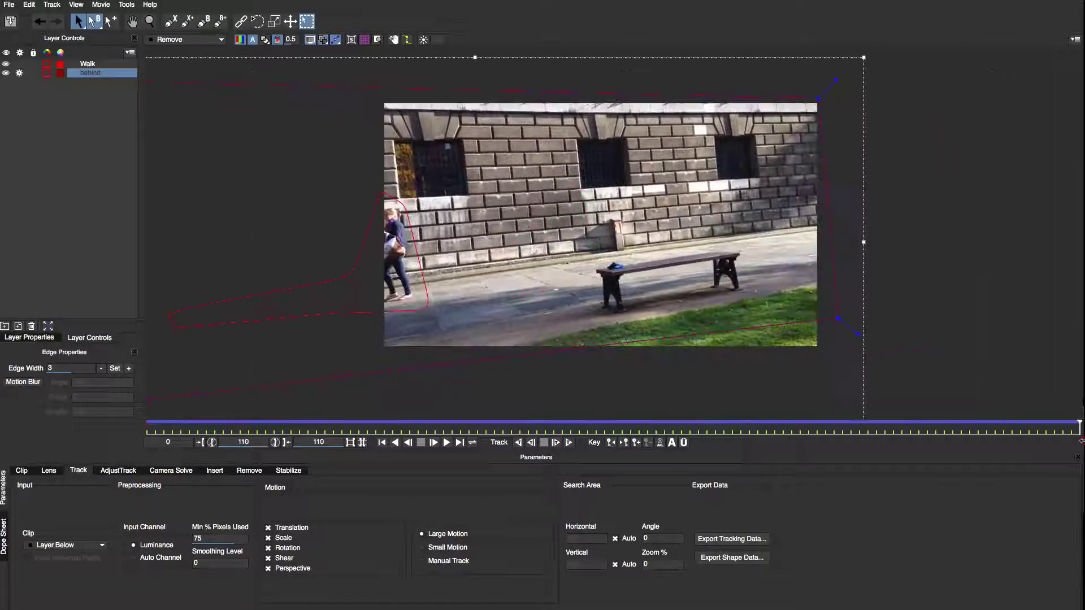
Show the planar grid and examine the behind layer's track close up at frame 54
left_click(367, 41)
left_click_drag(1079, 432, 605, 438)
key("z")
left_click_drag(470, 176, 479, 189)
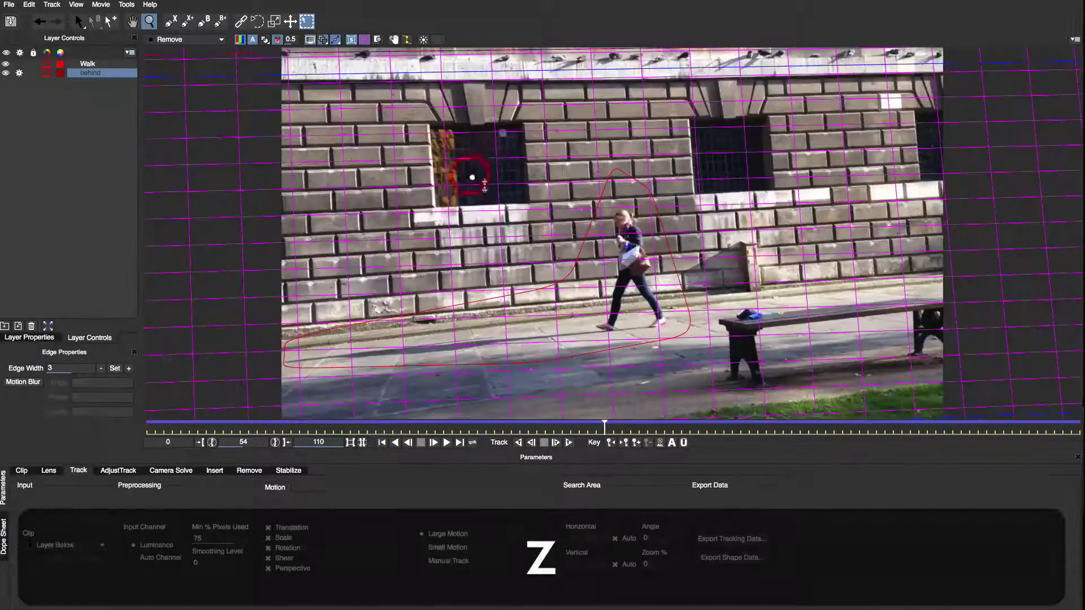
Hide the overlays, render the Walk layer's removal at frame 54, and inspect the brick joints in the filled area close up
key("Tab")
left_click(249, 472)
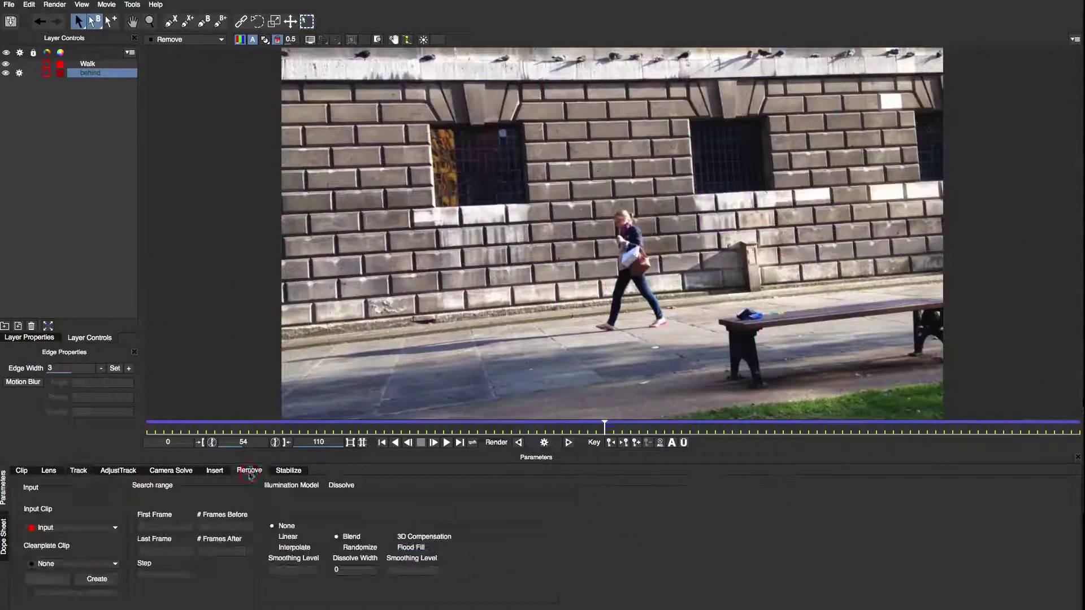
left_click(91, 64)
left_click(544, 443)
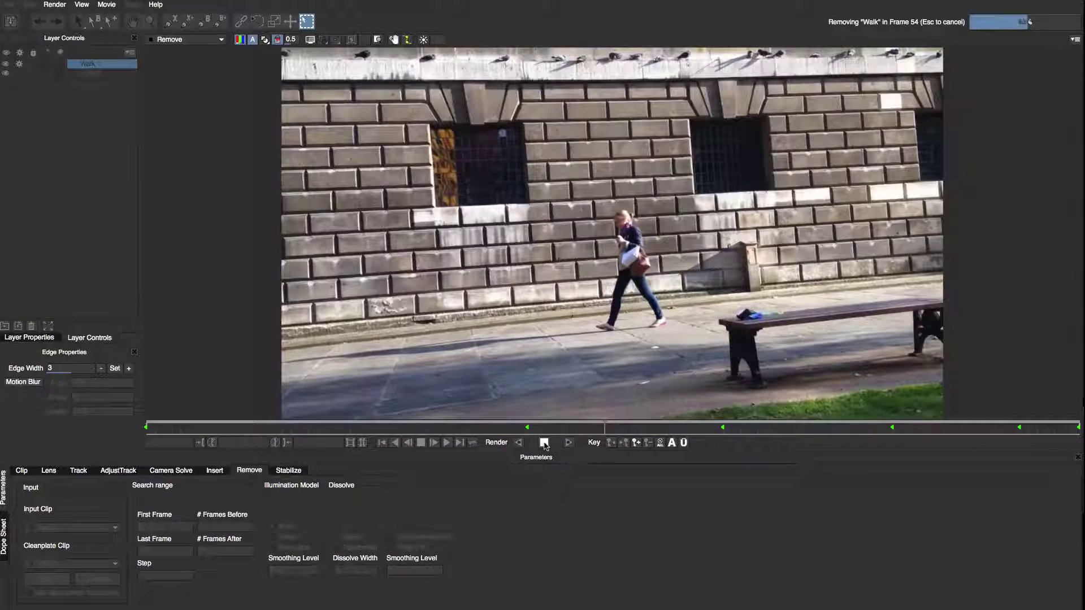
key("z")
left_click_drag(560, 320, 658, 130)
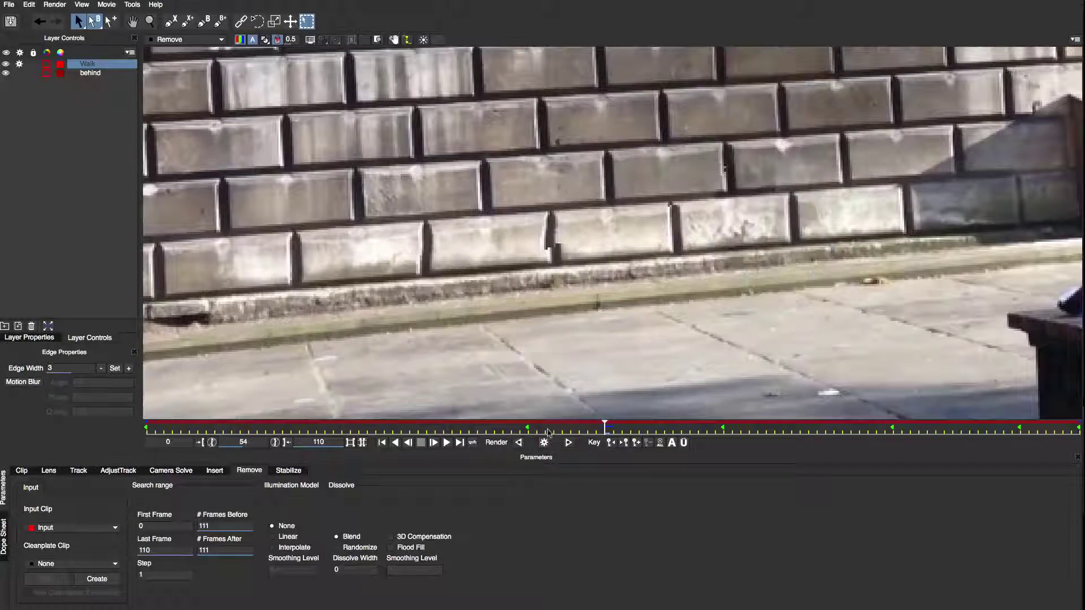
key("z")
left_click_drag(536, 206, 541, 385)
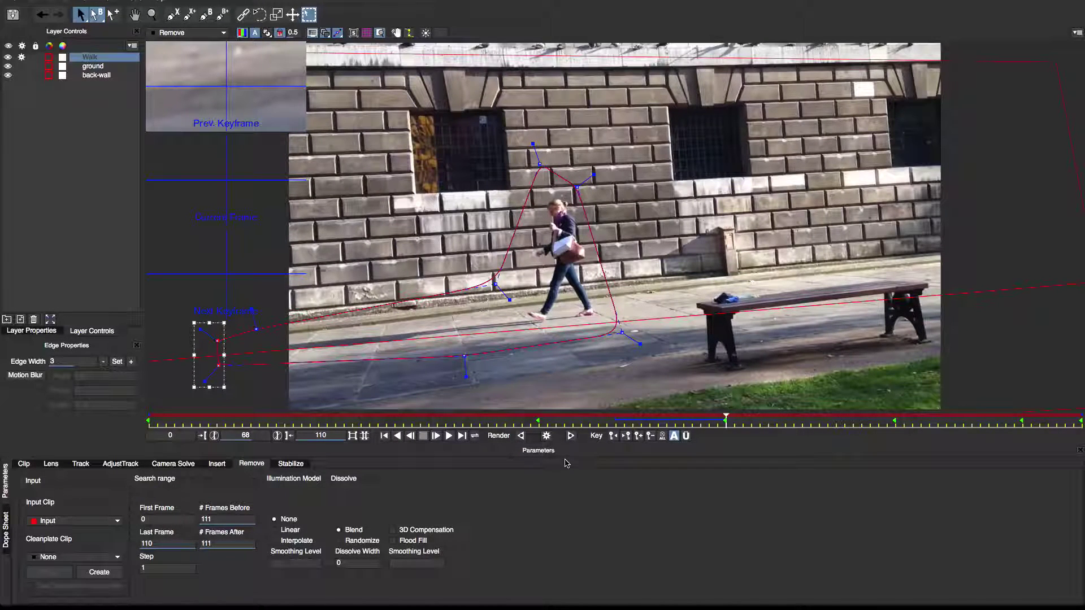
Render the Walk removal at frame 68, and extend the trailing end of the Walk shape toward the picture's left edge at frame 46
left_click(545, 435)
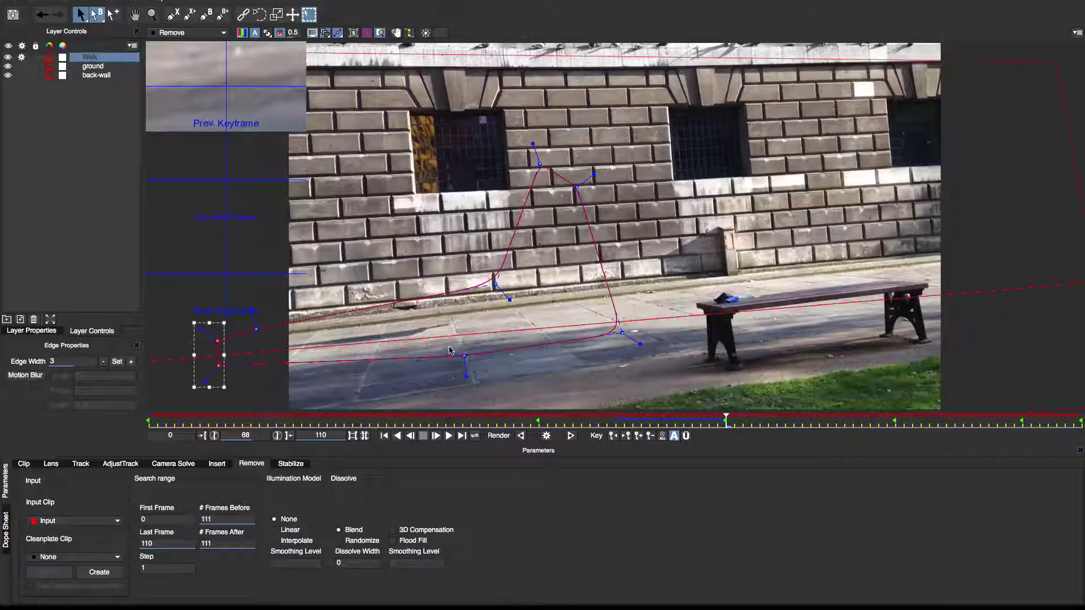
left_click_drag(725, 421, 541, 431)
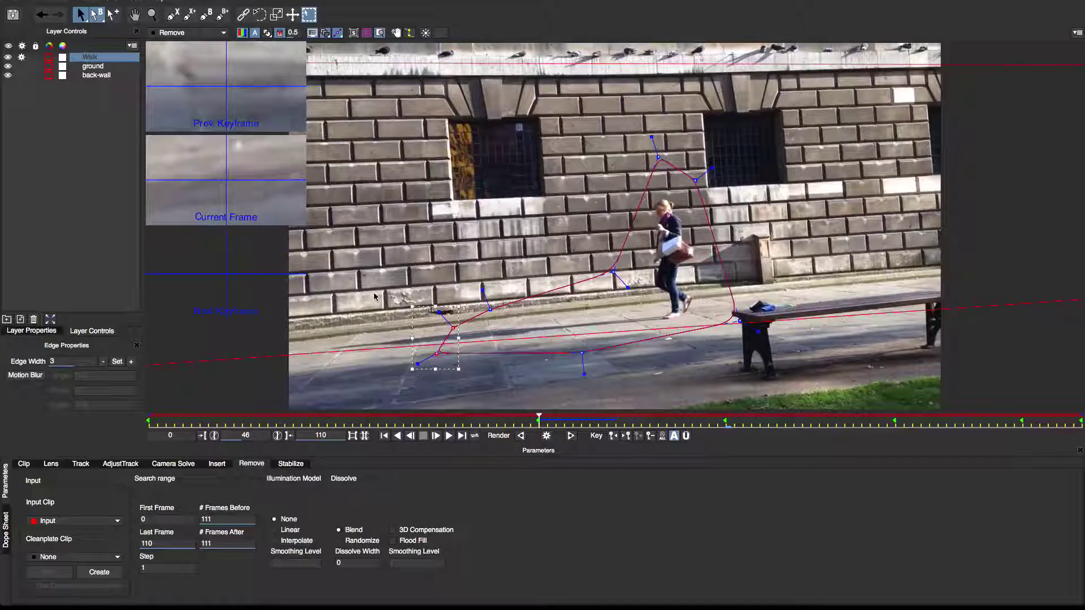
left_click_drag(416, 324, 291, 331)
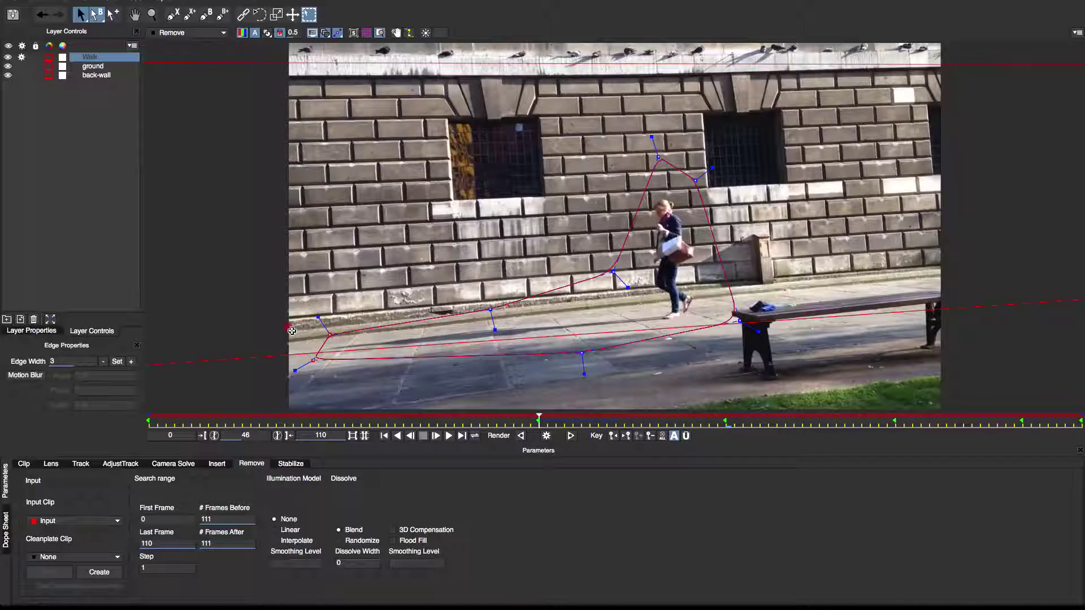
left_click(290, 331)
Render the Walk removal again at frame 68 and inspect the filled brickwork and kerb close up
left_click_drag(539, 424, 725, 434)
left_click(546, 436)
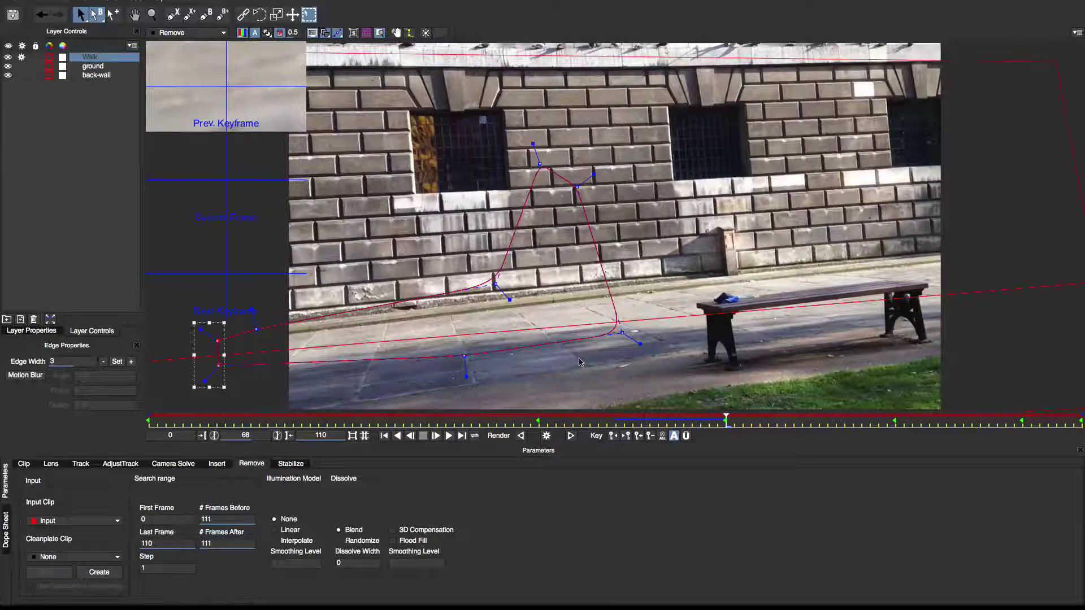
key("z")
left_click_drag(541, 315, 601, 156)
left_click(555, 221)
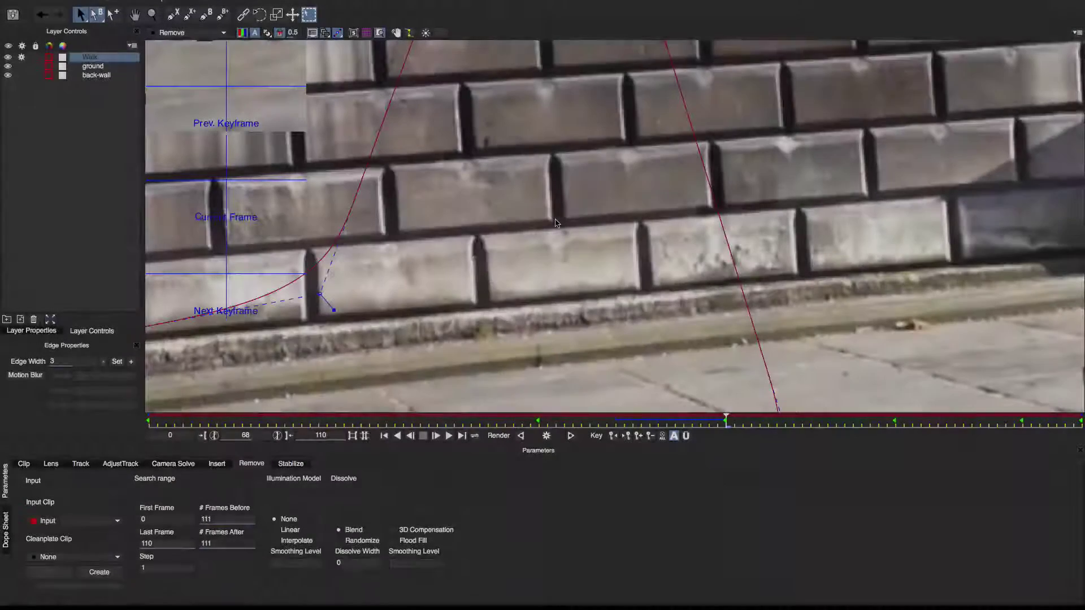
Compare the removal at frame 68 rendered without and with 3D Compensation, leaving 3D Compensation enabled
key("alt+super+z")
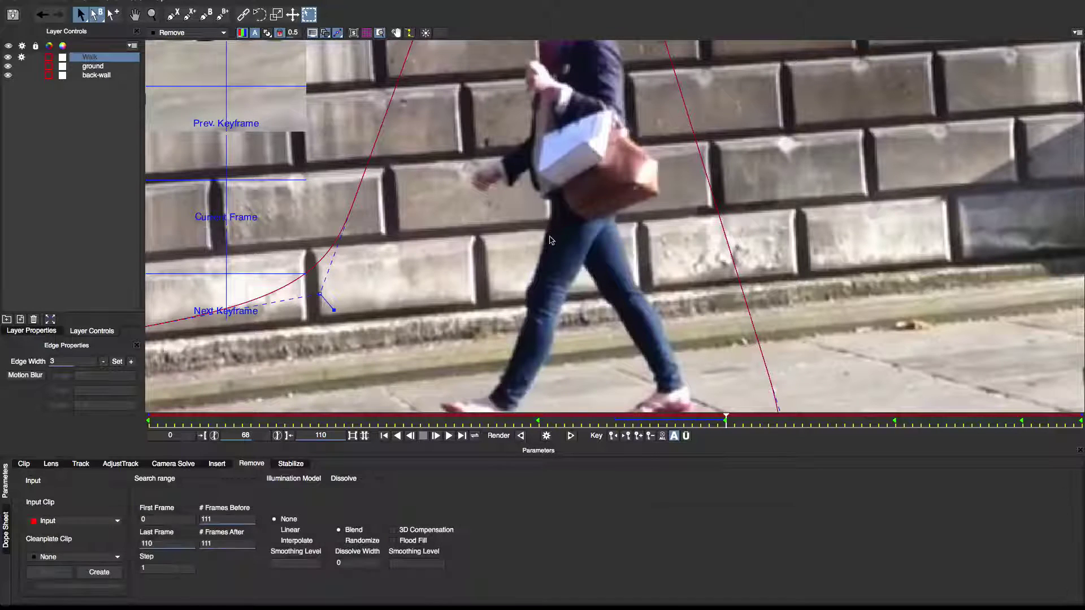
left_click(546, 438)
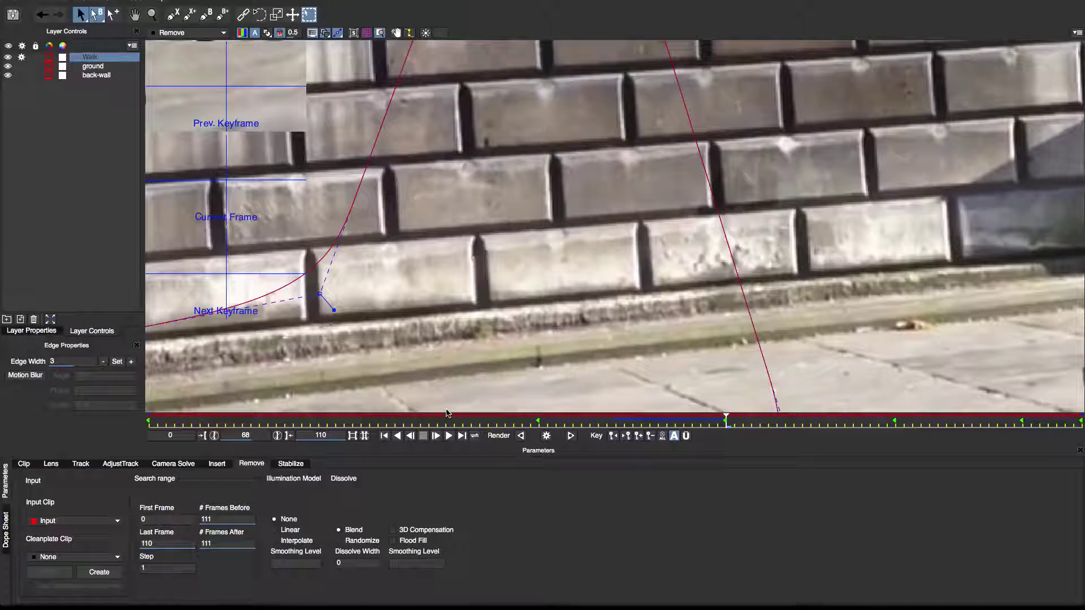
left_click(392, 530)
left_click(545, 436)
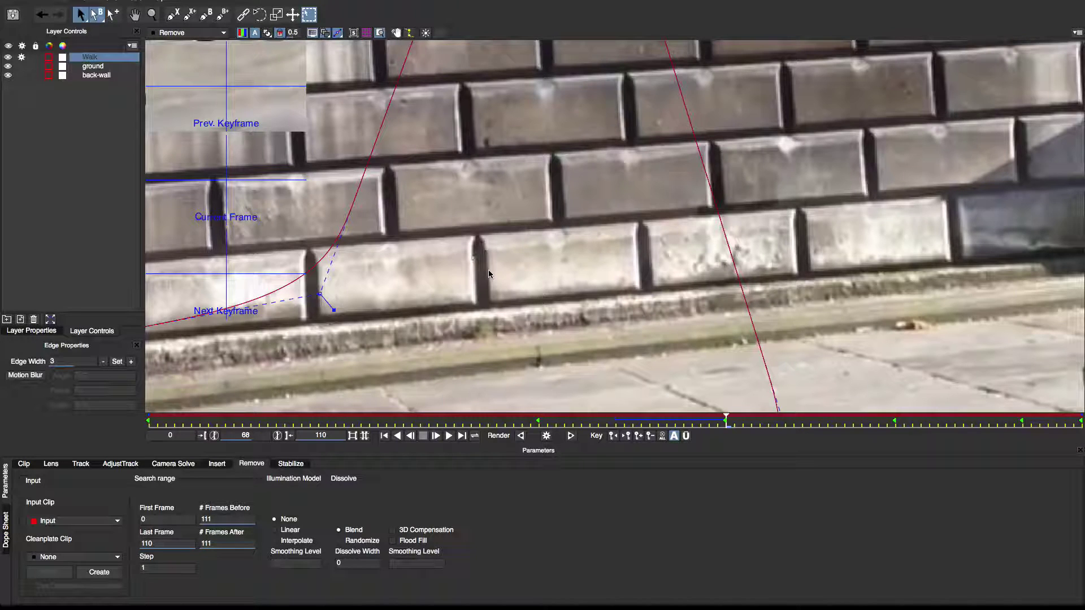
key("ctrl+shift+z")
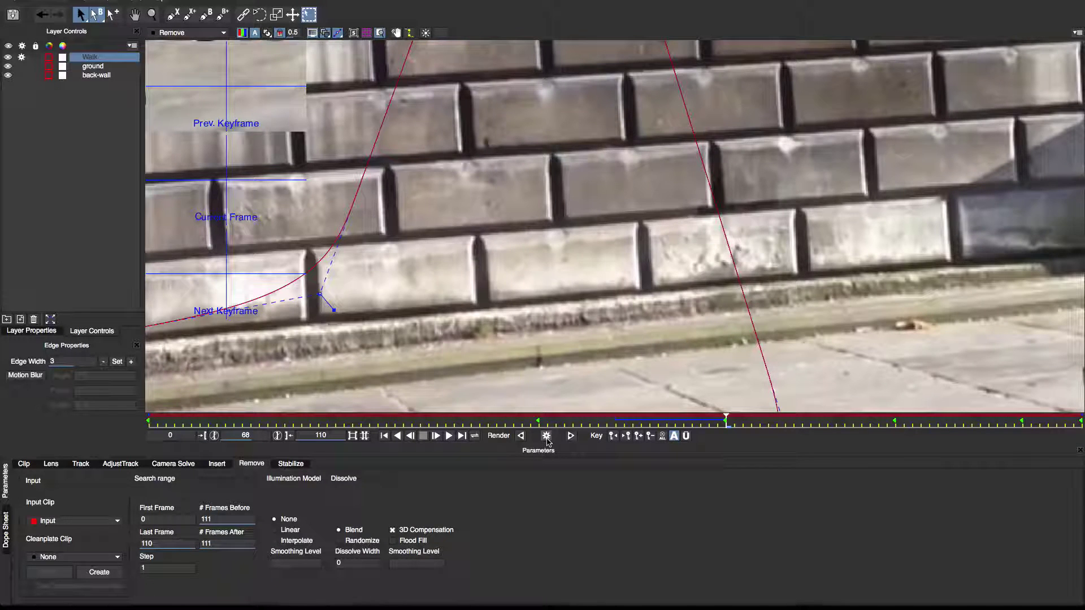